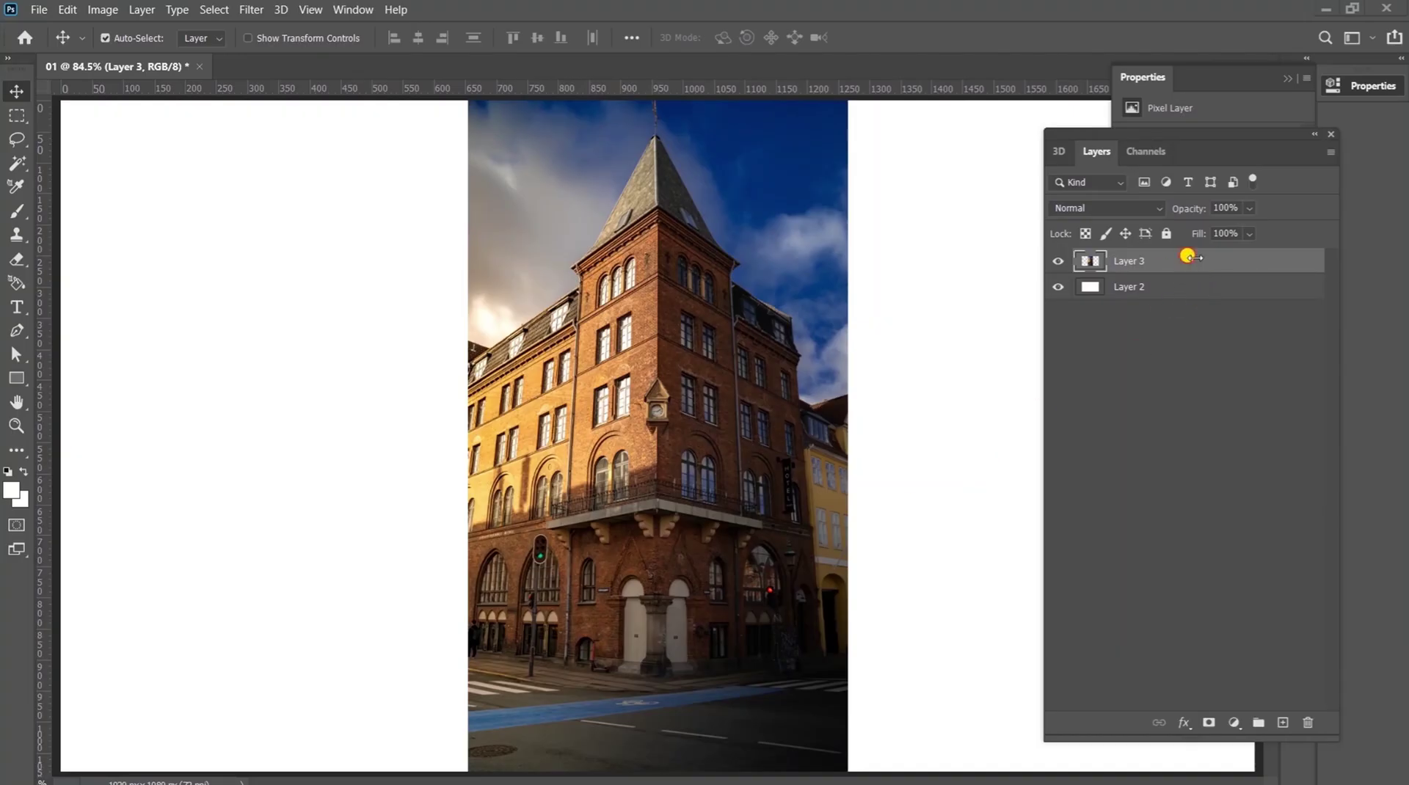
# Step: Duplicate the building layer, hide the original Layer 3 and select Layer 3 copy
pyautogui.hotkey('ctrl', 'j')
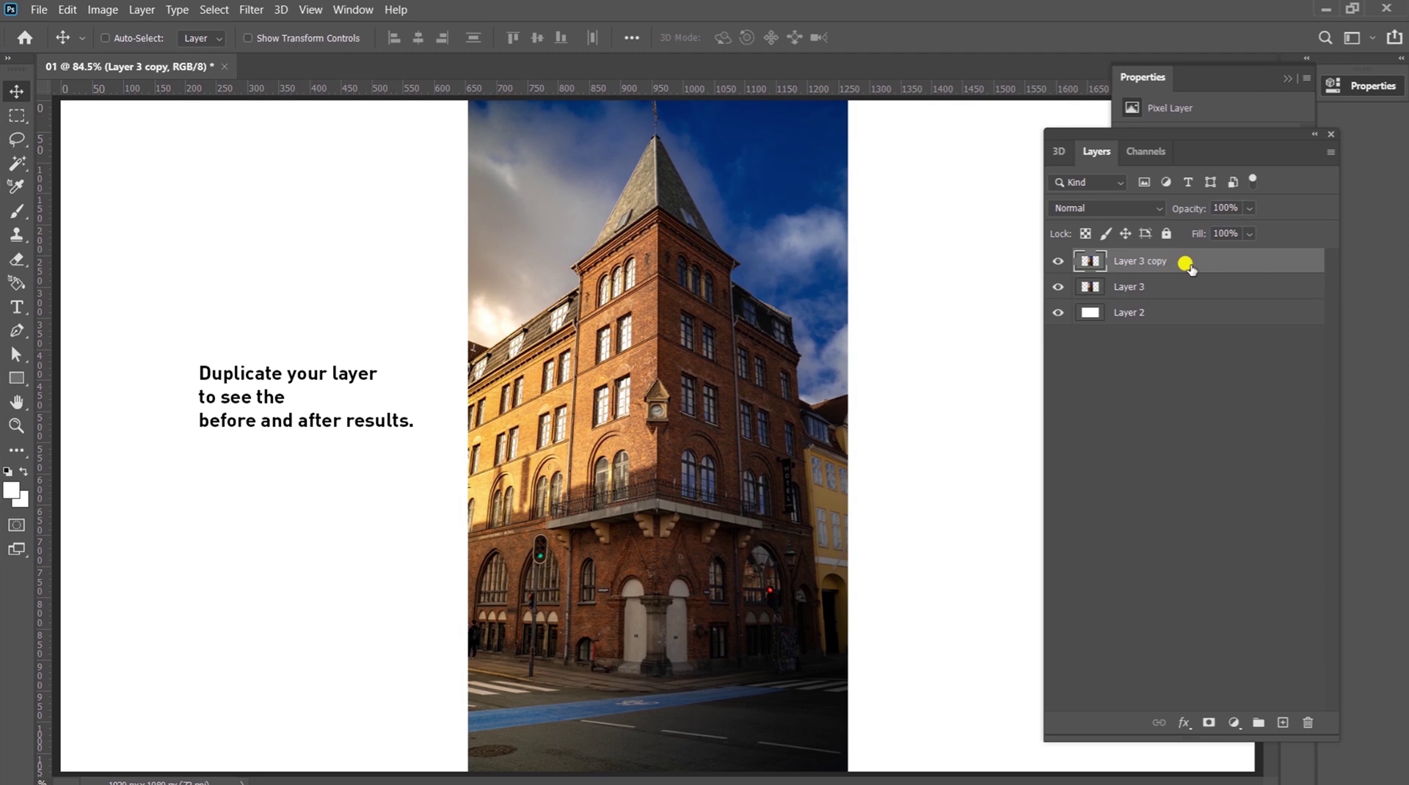
pyautogui.click(1151, 282)
pyautogui.click(1057, 291)
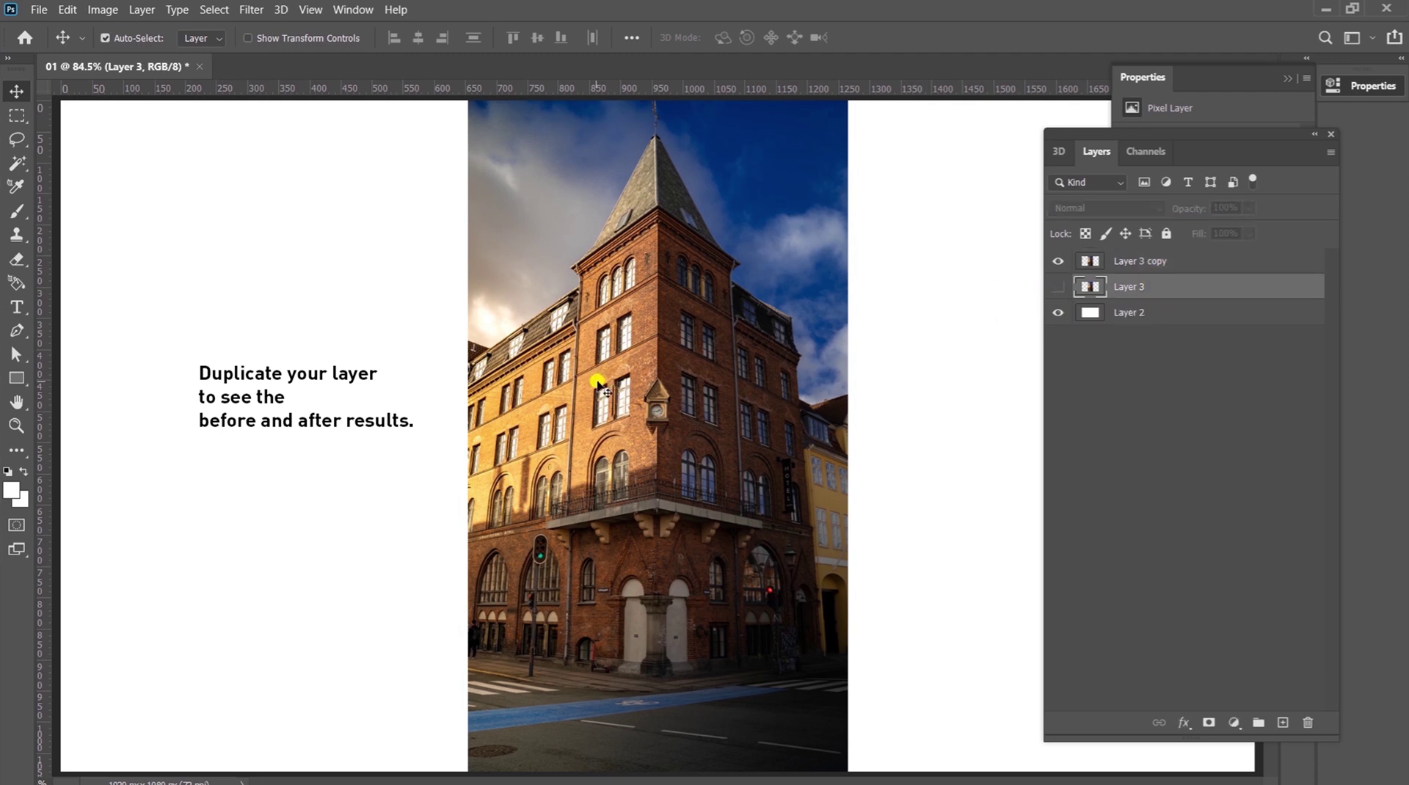
pyautogui.click(1175, 263)
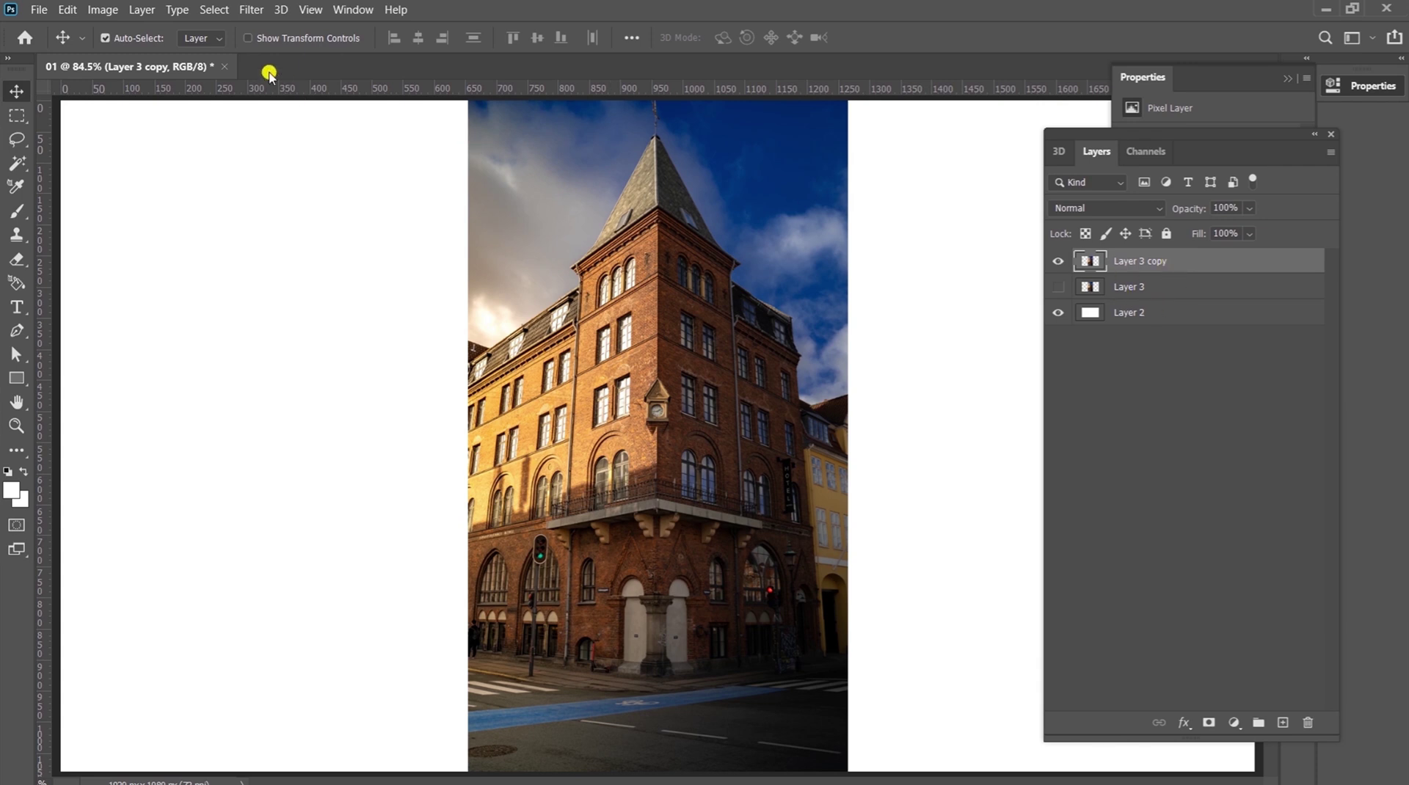
pyautogui.click(99, 10)
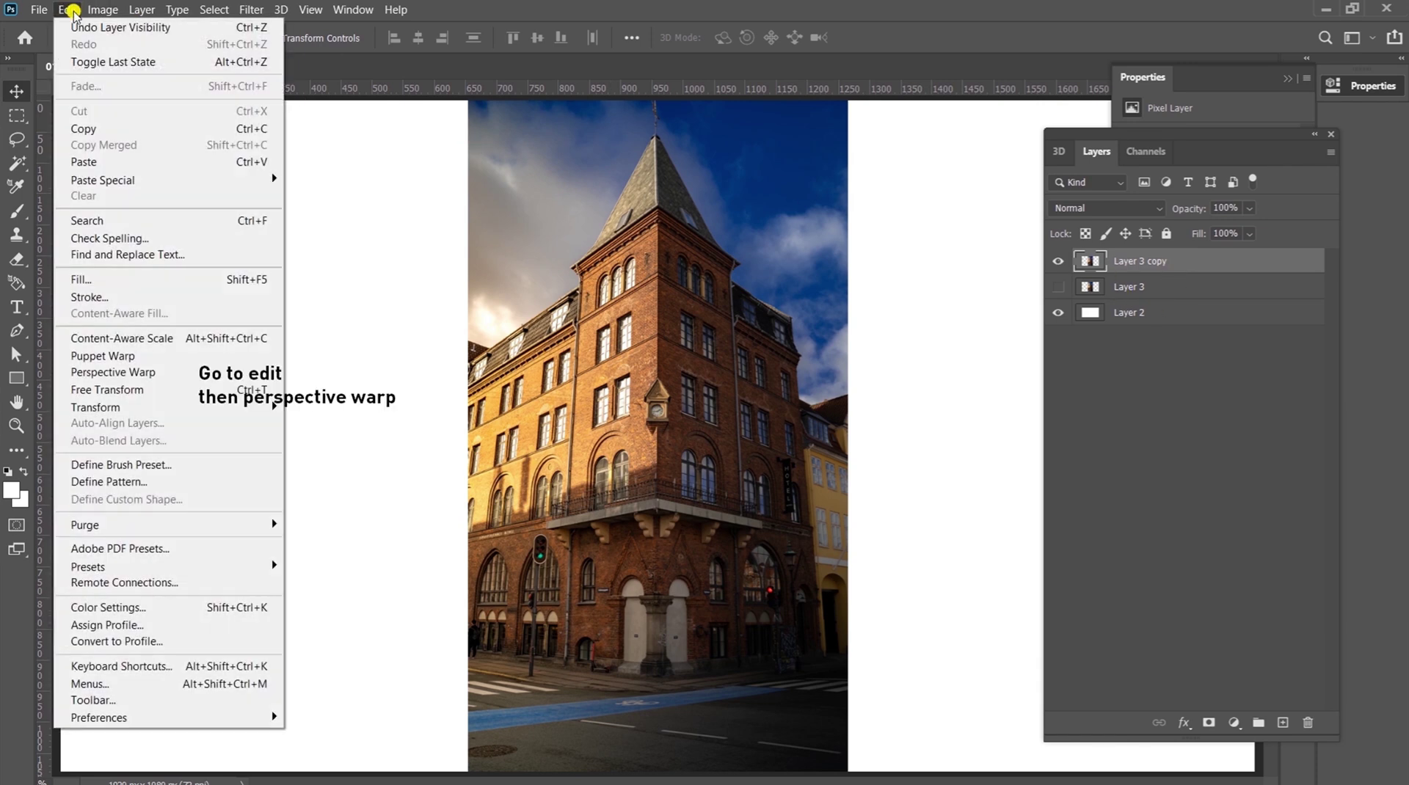
# Step: Start Perspective Warp on Layer 3 copy with a corner guide and a left-facade plane
pyautogui.click(140, 375)
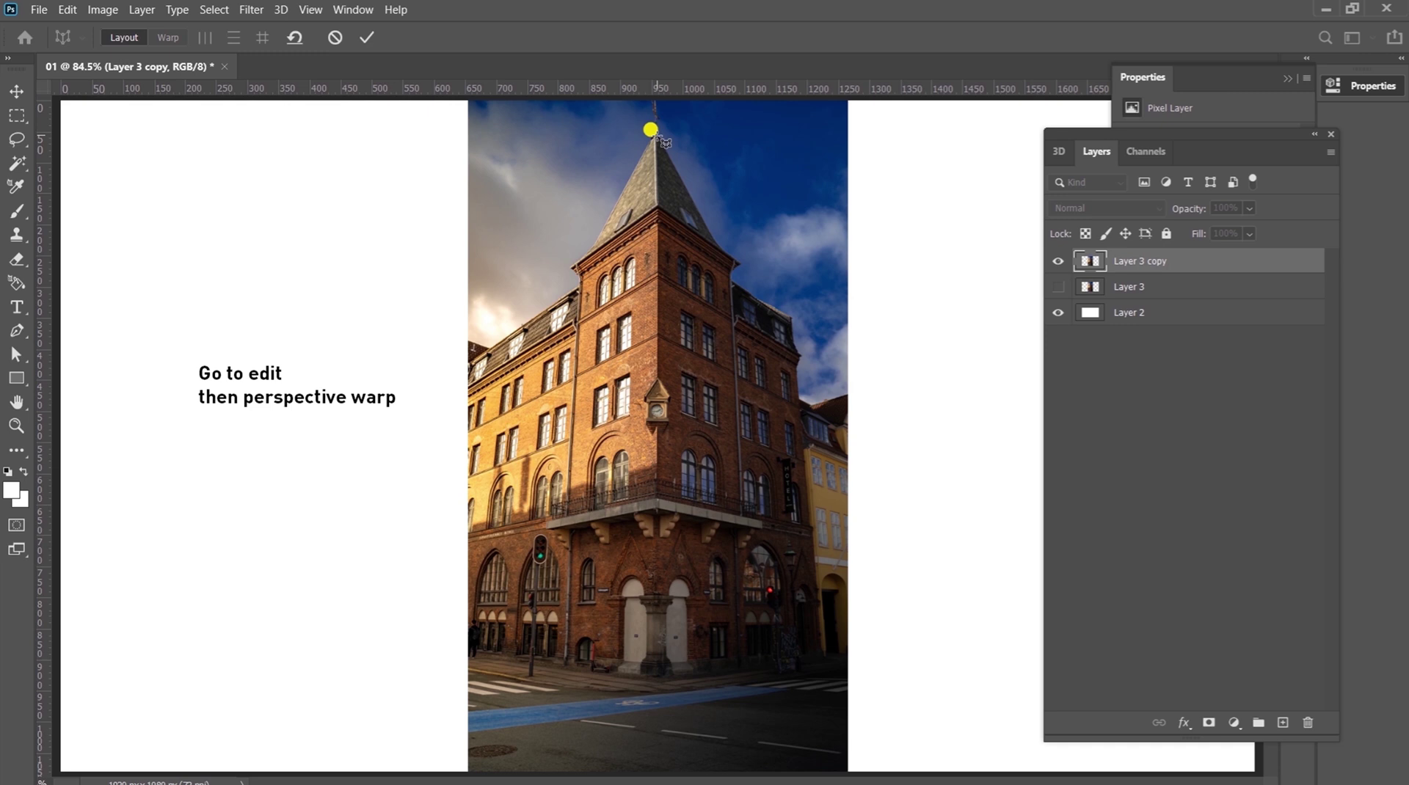
pyautogui.moveTo(46, 325); pyautogui.dragTo(657, 361)
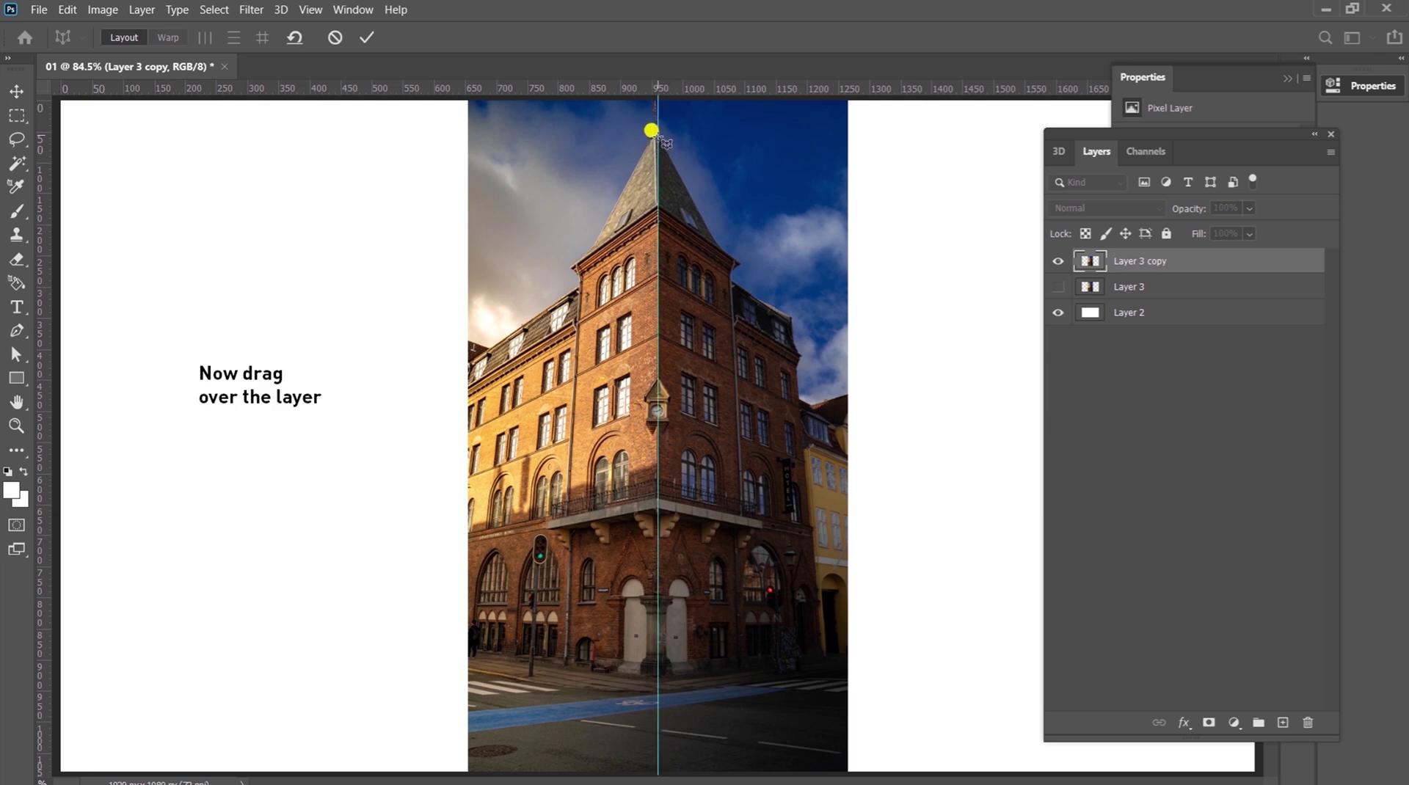
pyautogui.moveTo(658, 132); pyautogui.dragTo(462, 734)
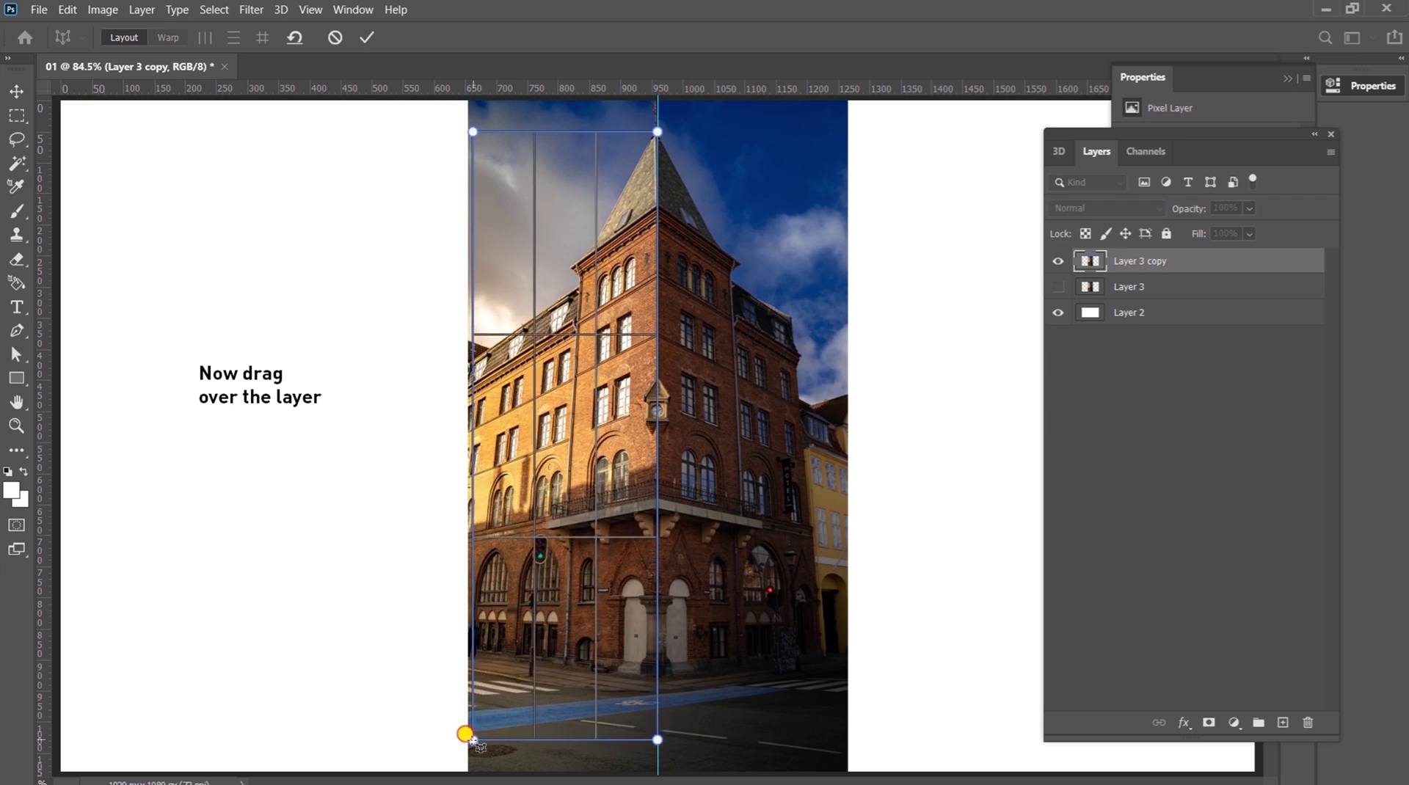
pyautogui.moveTo(463, 734); pyautogui.dragTo(511, 734)
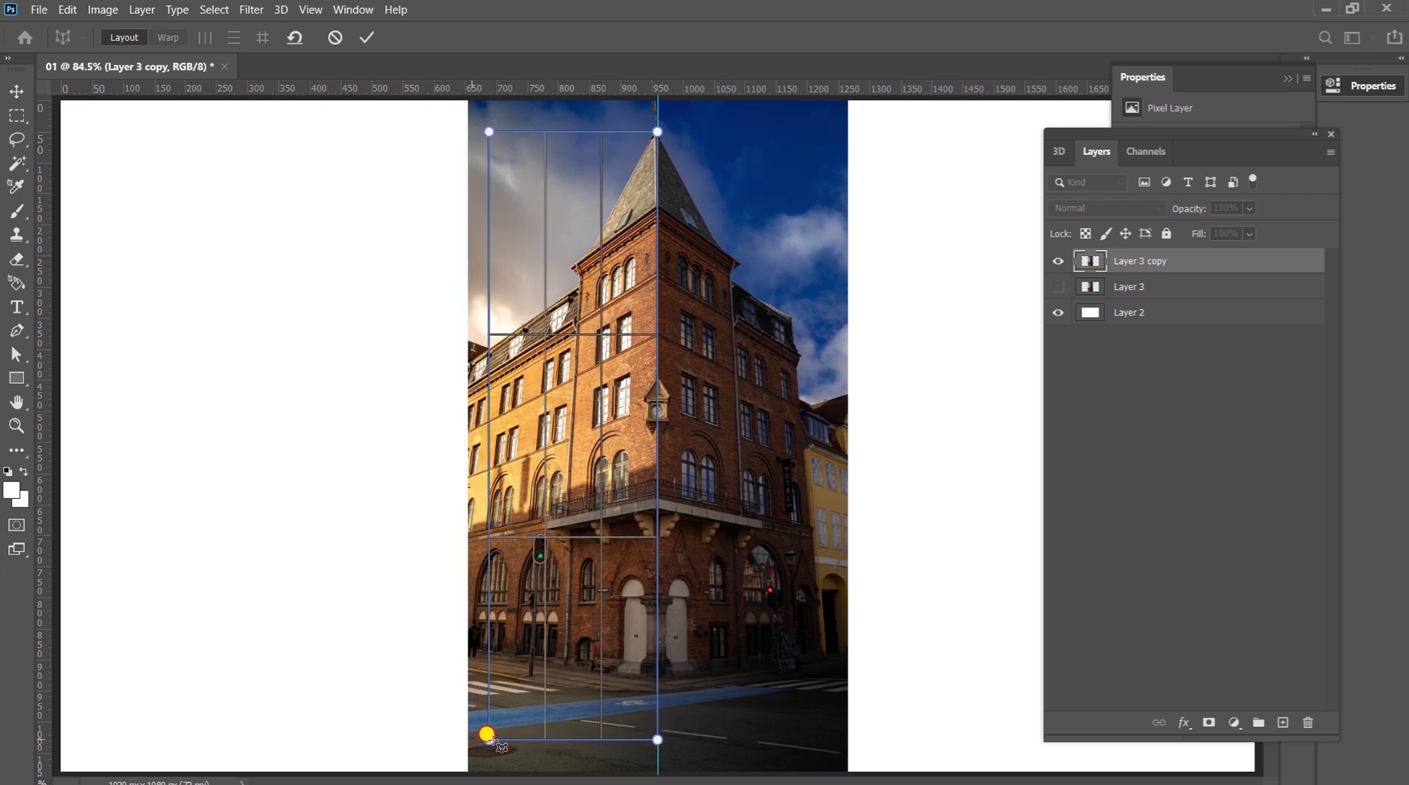
pyautogui.click(517, 739)
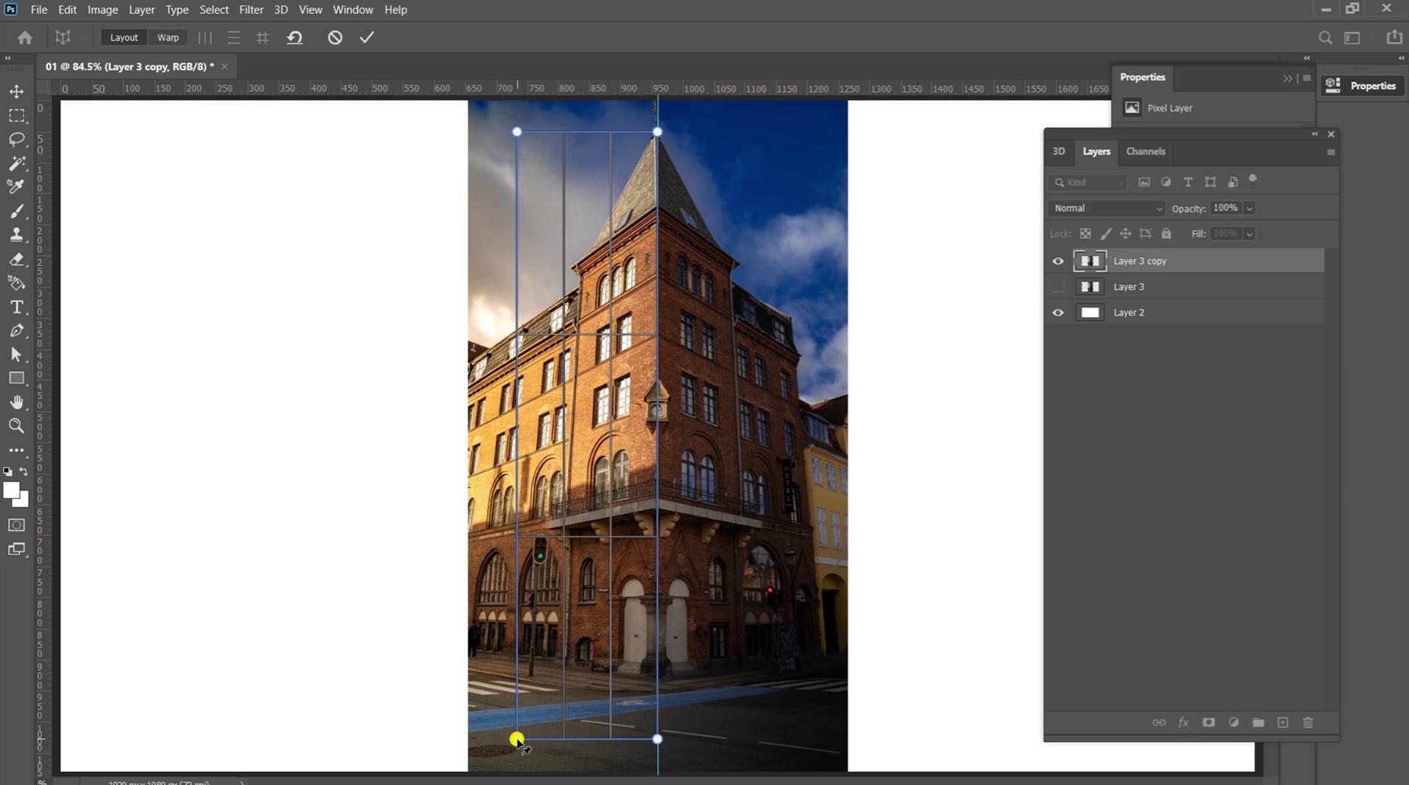
pyautogui.click(18, 93)
# Step: Fit the left plane's corners to the roofline and street, extend it, then draw a right-facade plane
pyautogui.click(763, 316)
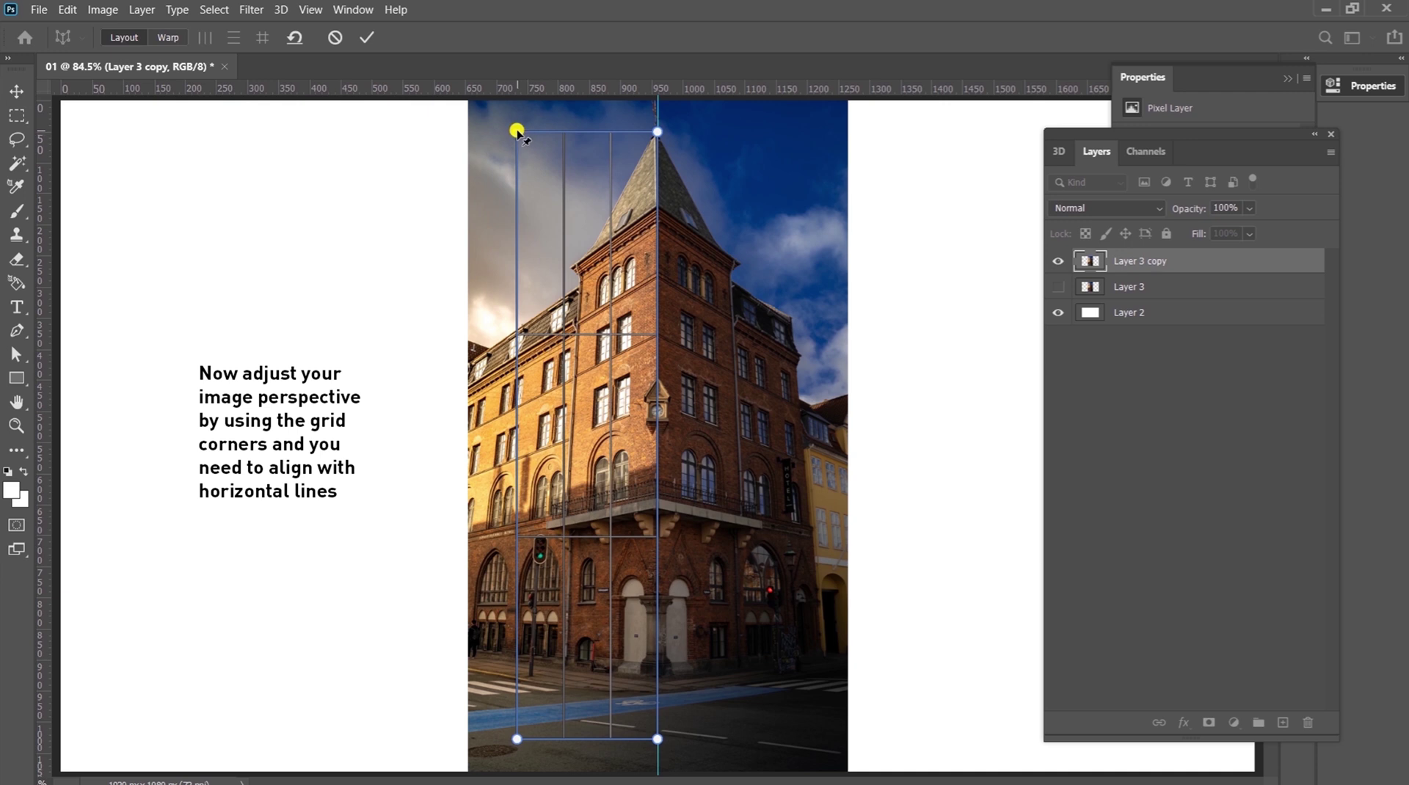
pyautogui.moveTo(517, 132)
pyautogui.mouseDown()
pyautogui.moveTo(523, 248)
pyautogui.moveTo(513, 226)
pyautogui.moveTo(522, 237)
pyautogui.mouseUp()
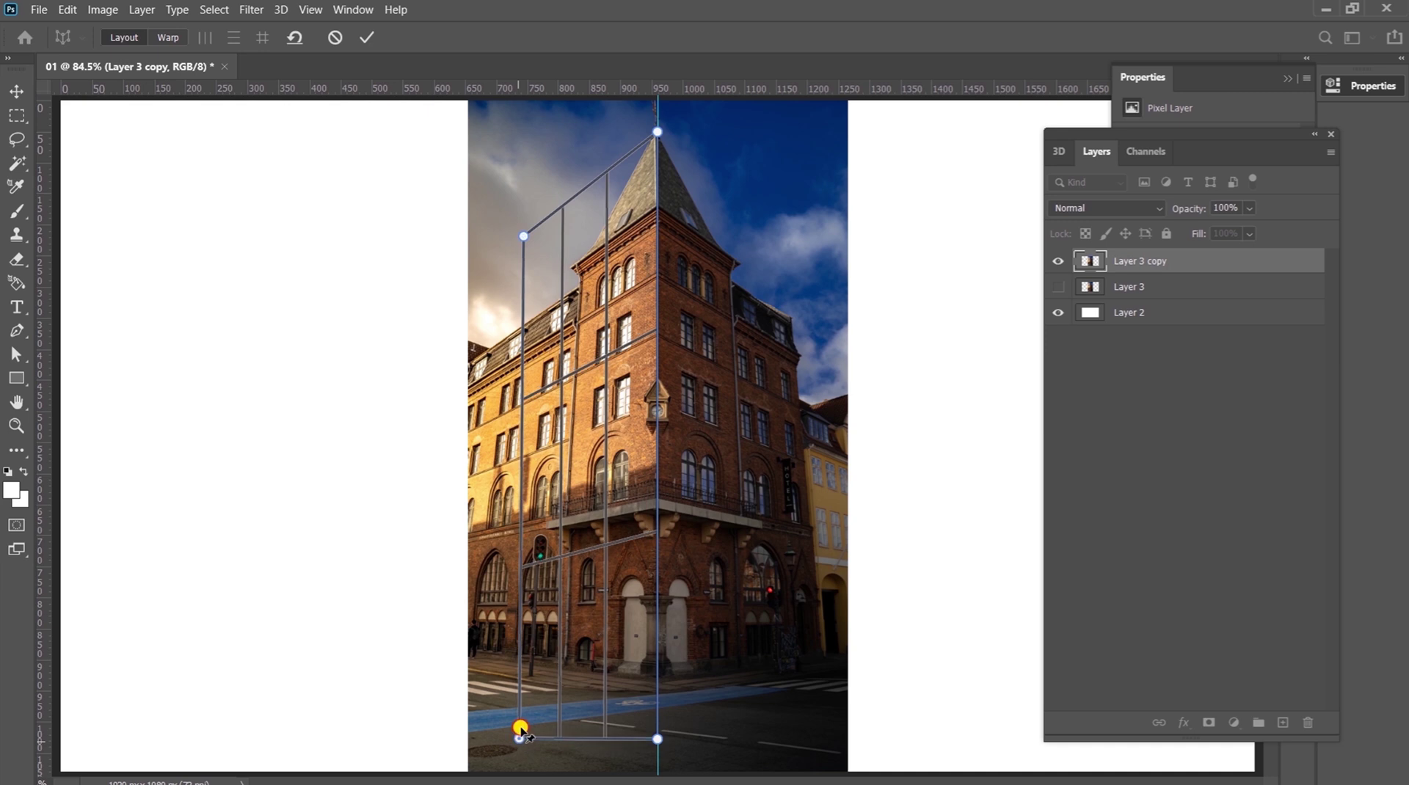
pyautogui.moveTo(519, 742)
pyautogui.mouseDown()
pyautogui.moveTo(513, 699)
pyautogui.moveTo(516, 723)
pyautogui.mouseUp()
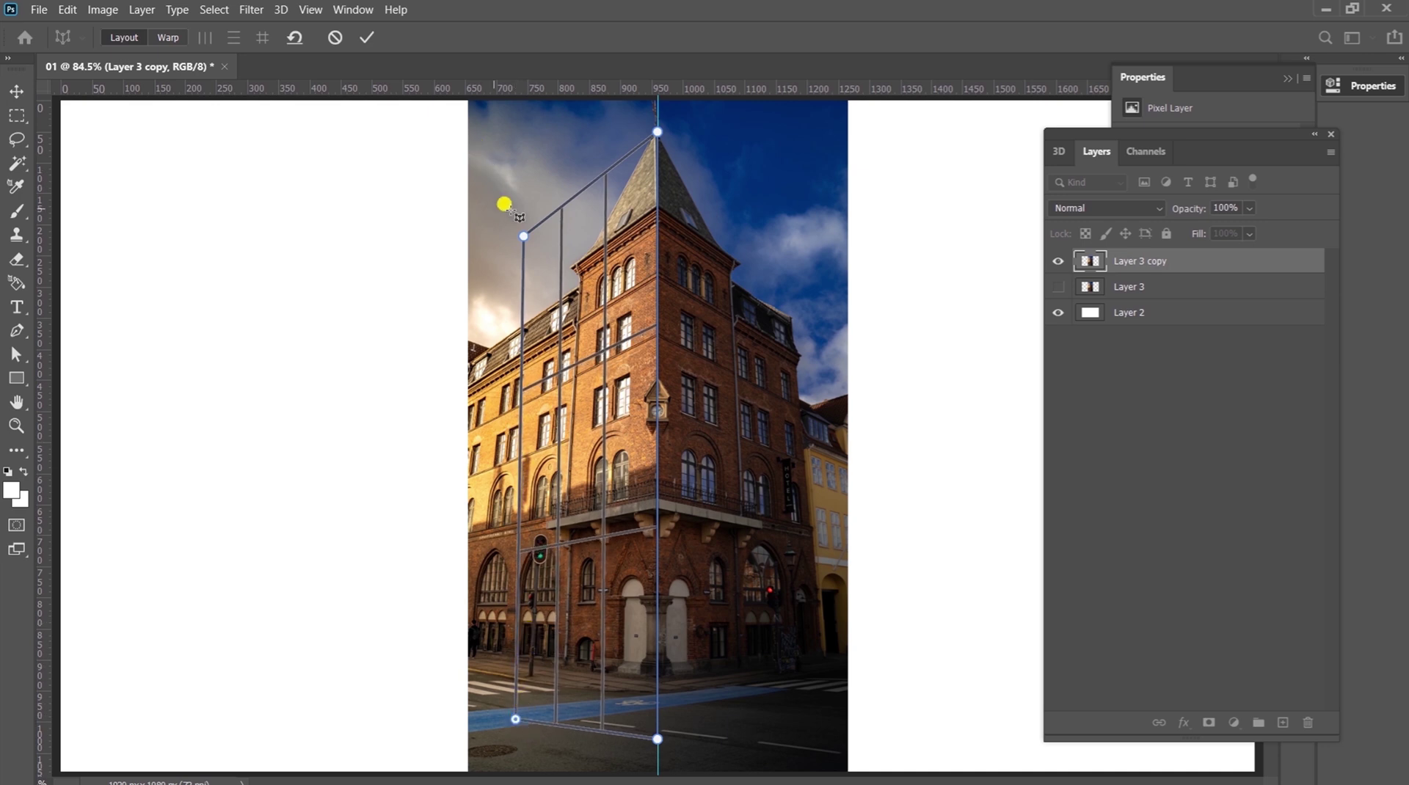
pyautogui.moveTo(521, 238); pyautogui.dragTo(523, 243)
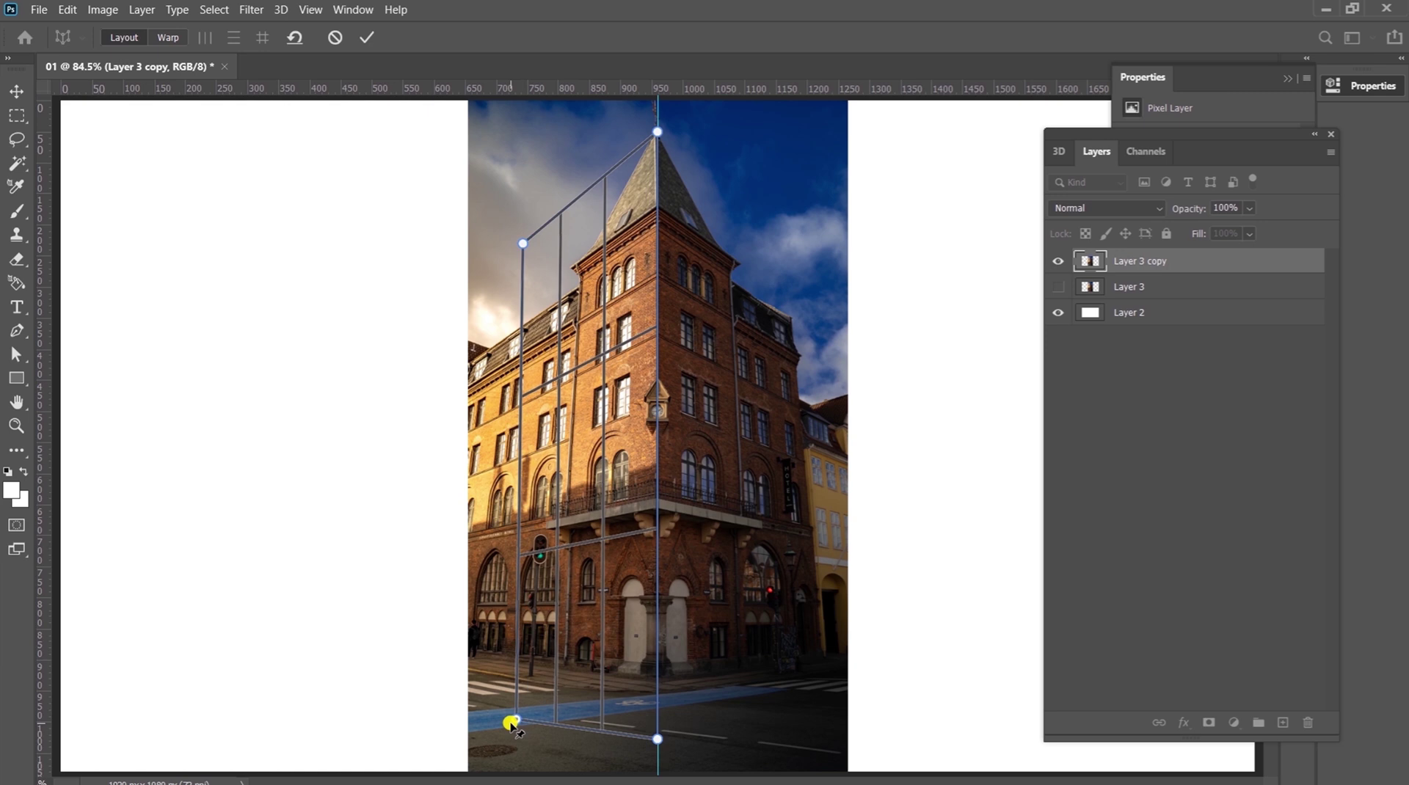
pyautogui.moveTo(514, 723); pyautogui.dragTo(507, 719)
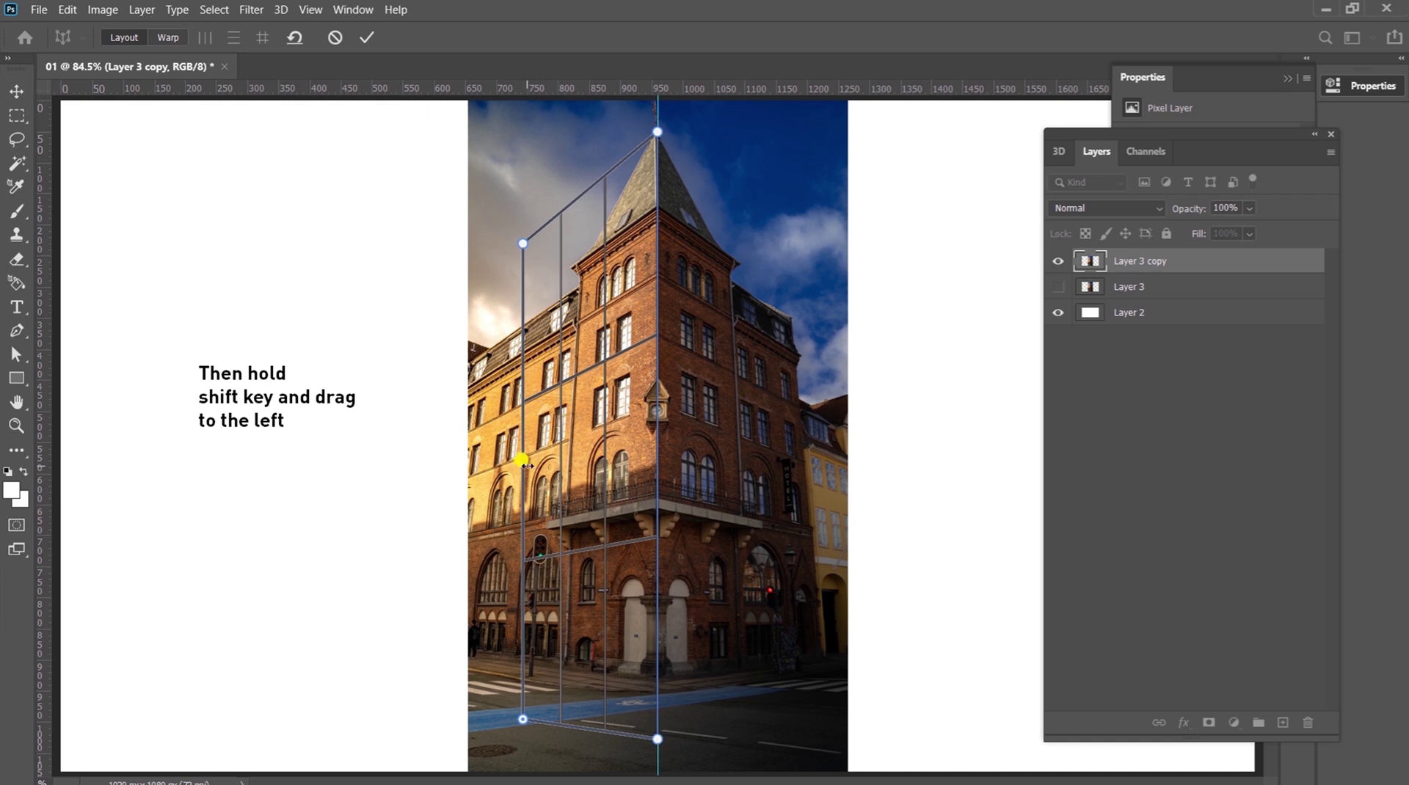
pyautogui.moveTo(522, 463); pyautogui.dragTo(476, 476)
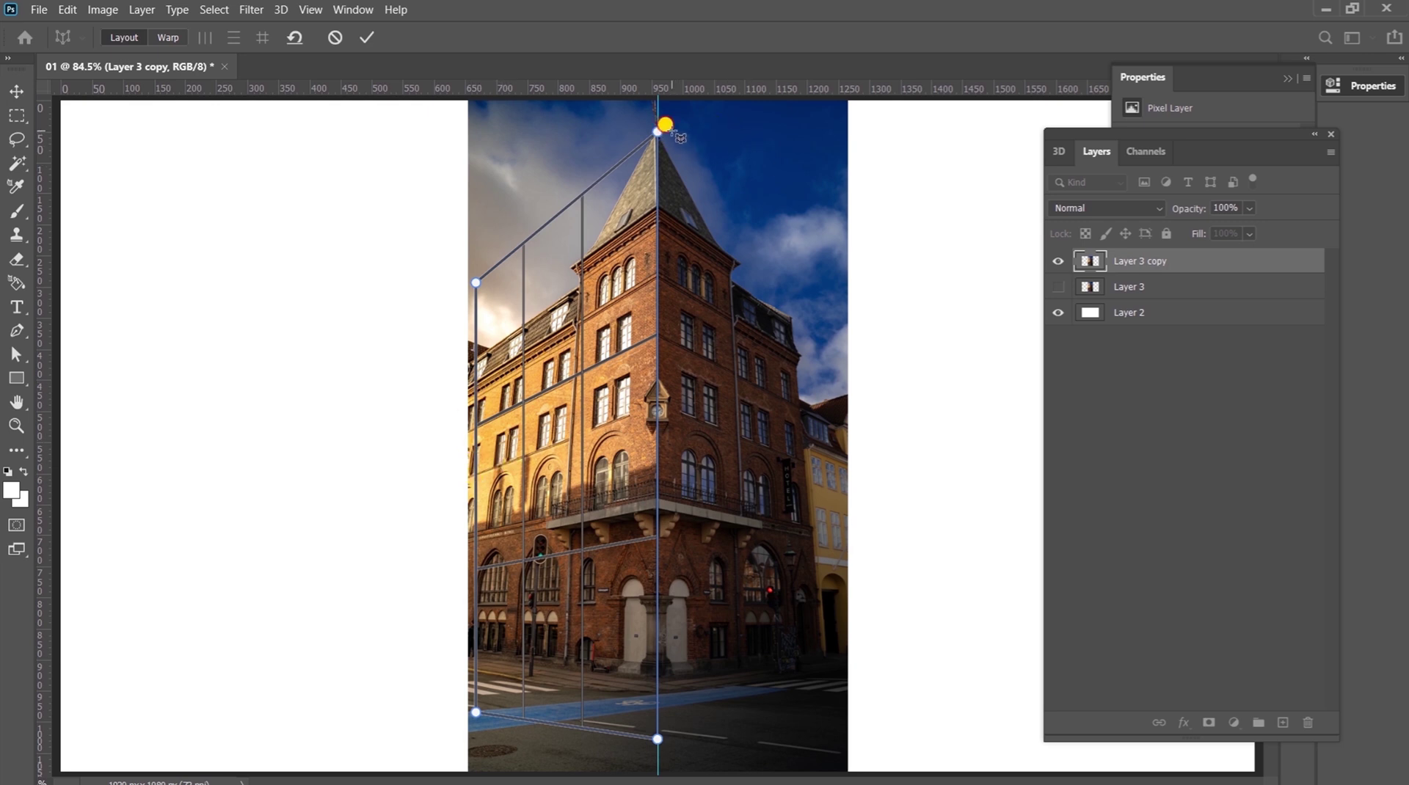
pyautogui.moveTo(665, 125)
pyautogui.mouseDown()
pyautogui.moveTo(796, 463)
pyautogui.moveTo(821, 629)
pyautogui.moveTo(818, 733)
pyautogui.mouseUp()
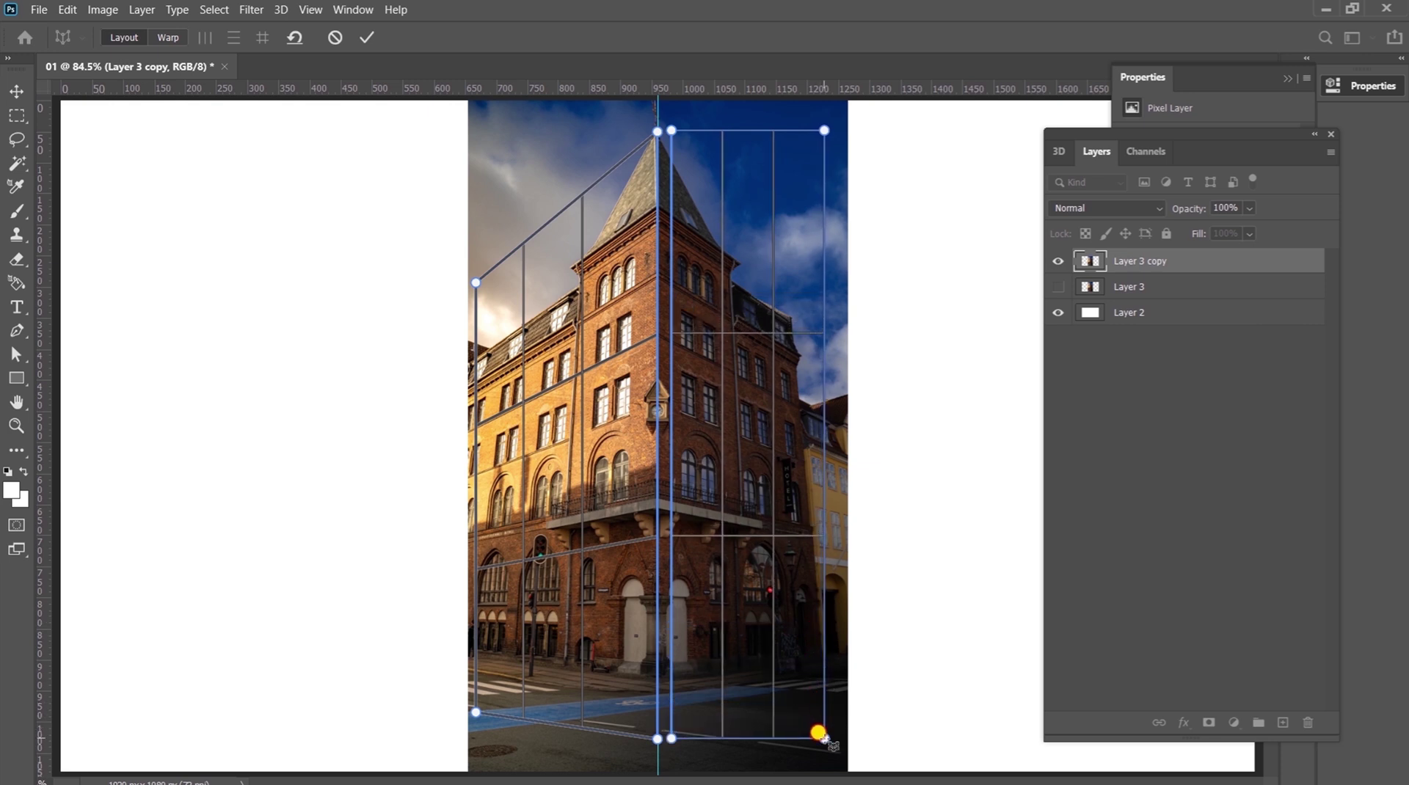
# Step: Join the right plane to the corner edge, match its corners, and extend it to the right edge
pyautogui.moveTo(818, 733); pyautogui.dragTo(824, 739)
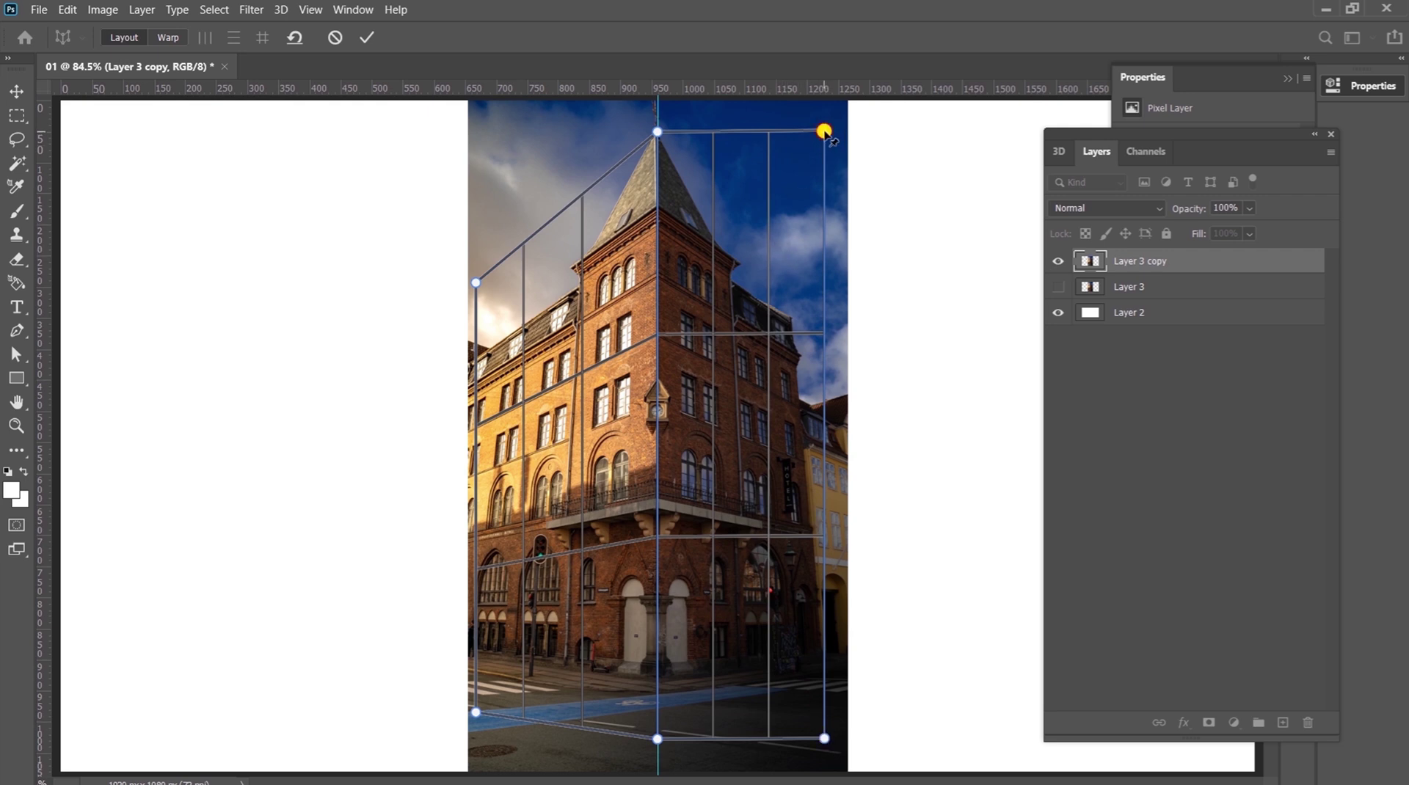
pyautogui.moveTo(824, 131); pyautogui.dragTo(810, 244)
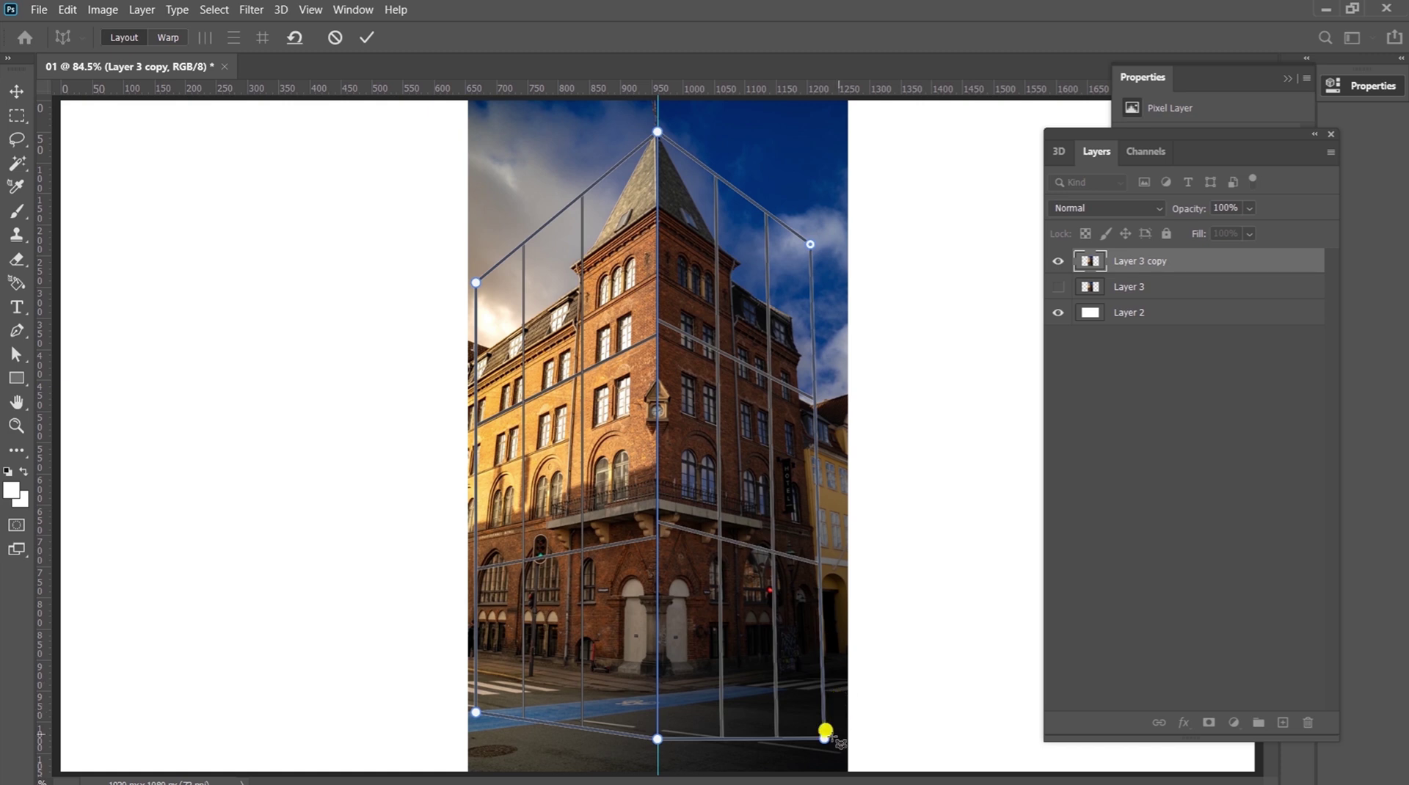
pyautogui.moveTo(823, 739); pyautogui.dragTo(826, 726)
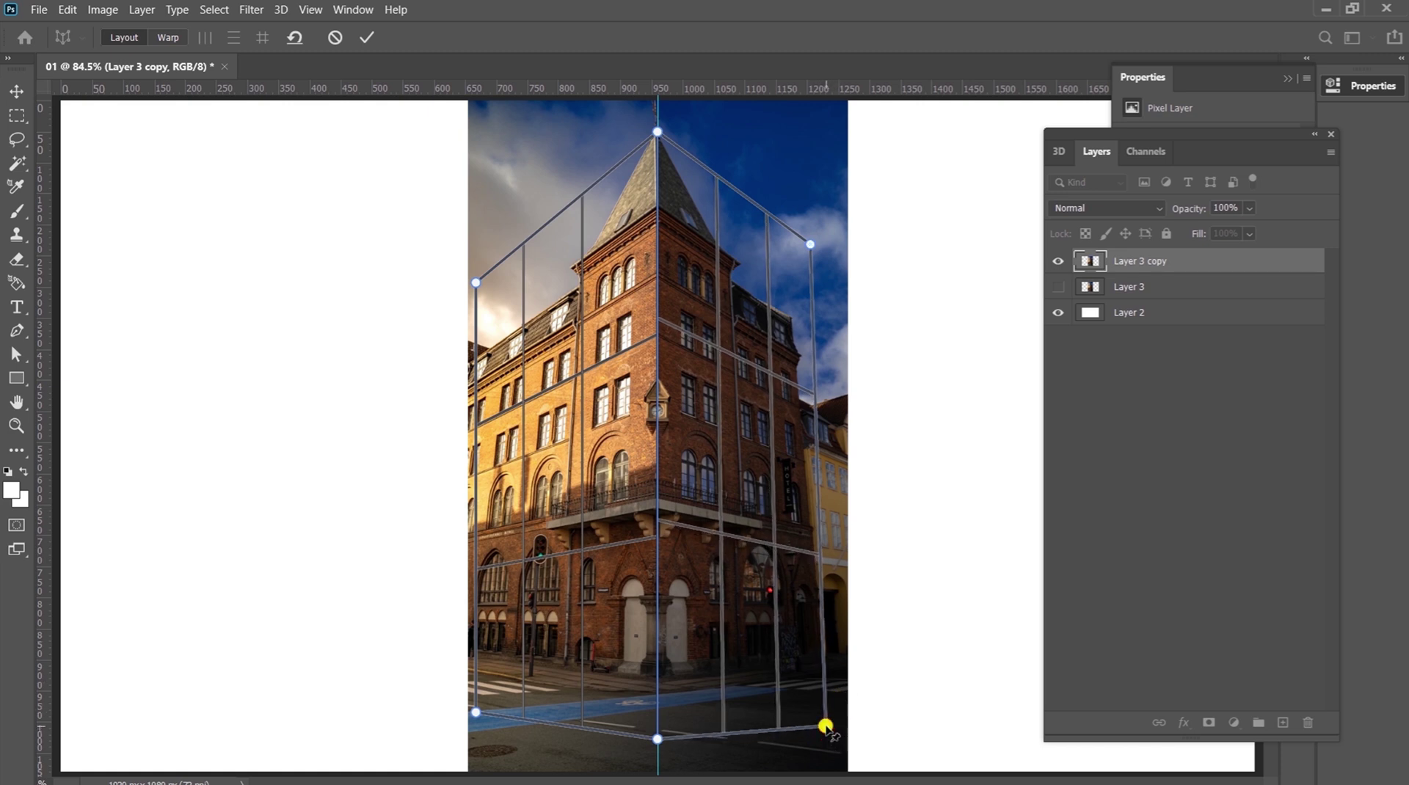
pyautogui.click(657, 739)
pyautogui.moveTo(657, 743); pyautogui.dragTo(658, 751)
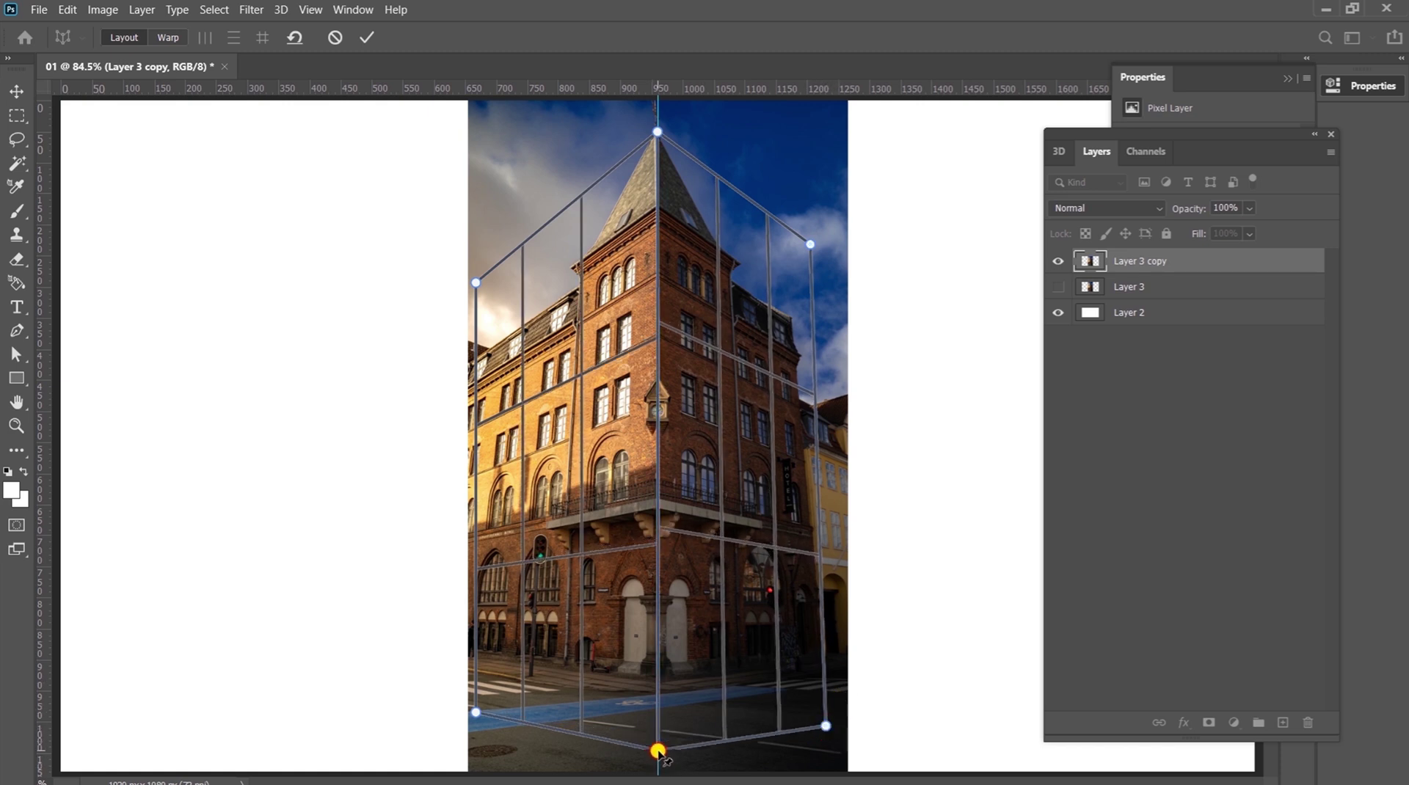
pyautogui.hotkey('ctrl', 'z')
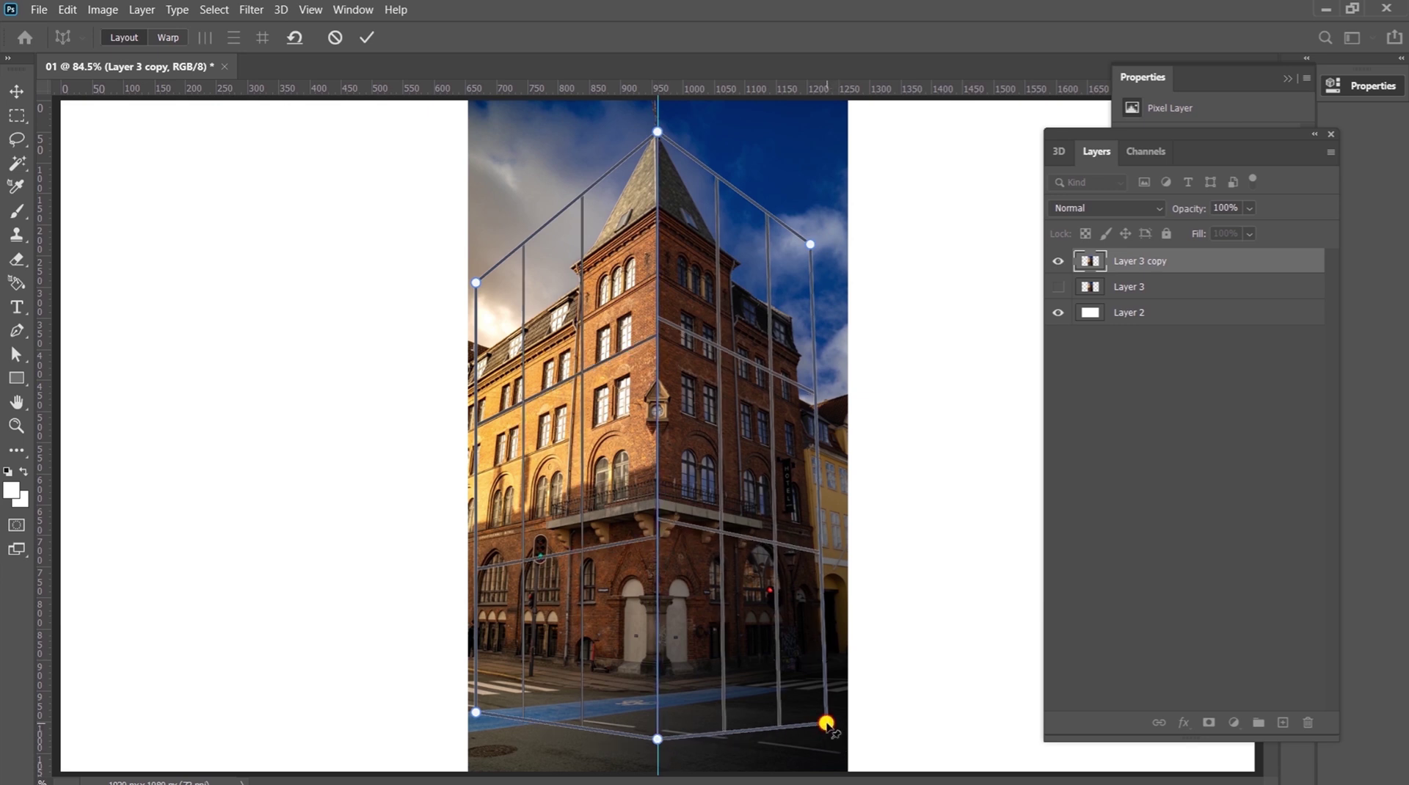
pyautogui.moveTo(826, 726); pyautogui.dragTo(811, 719)
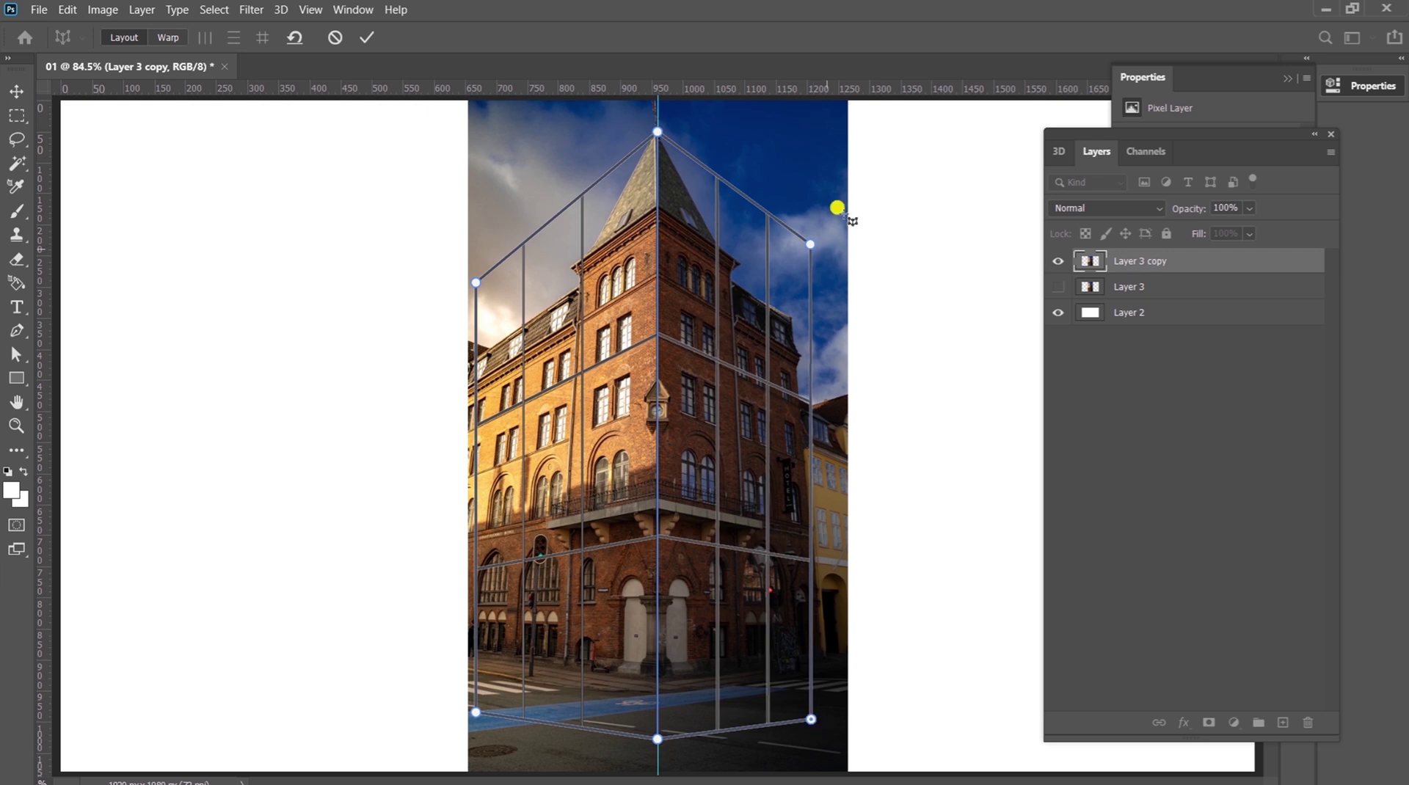
pyautogui.click(810, 245)
pyautogui.moveTo(804, 468); pyautogui.dragTo(836, 474)
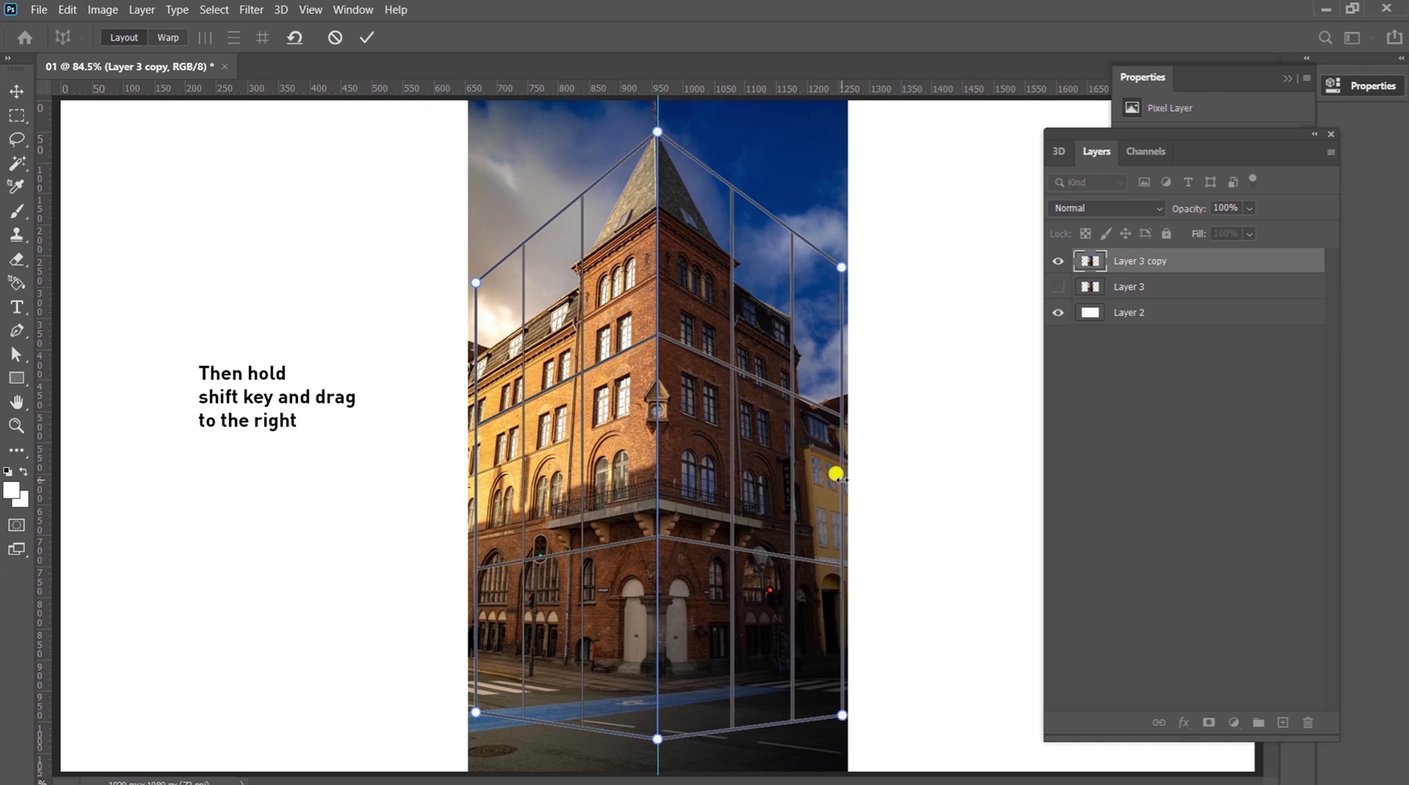
# Step: In Warp mode, shift the central corner edge and lower plane corners to straighten the walls
pyautogui.click(174, 36)
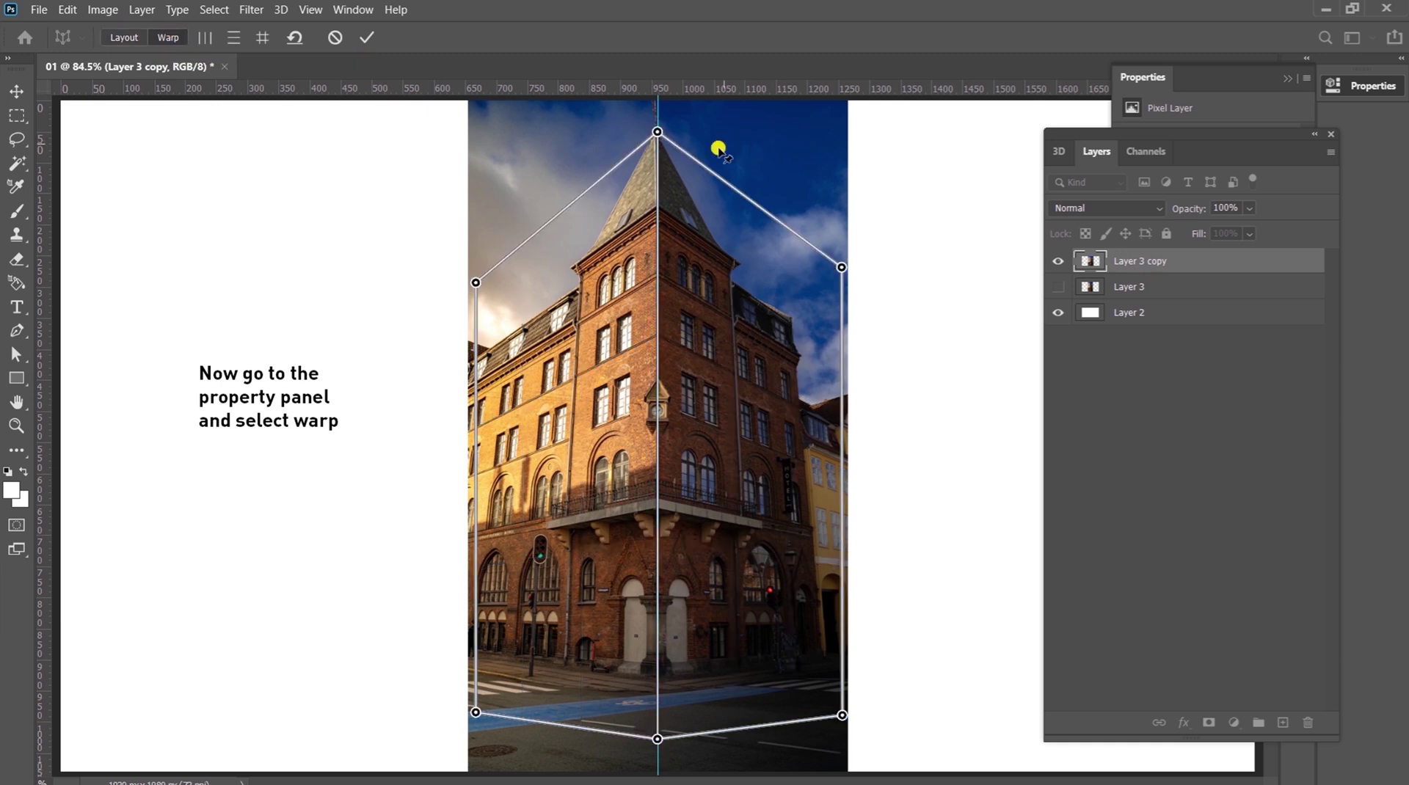
pyautogui.keyDown('shift'); pyautogui.click(658, 463); pyautogui.keyUp('shift')
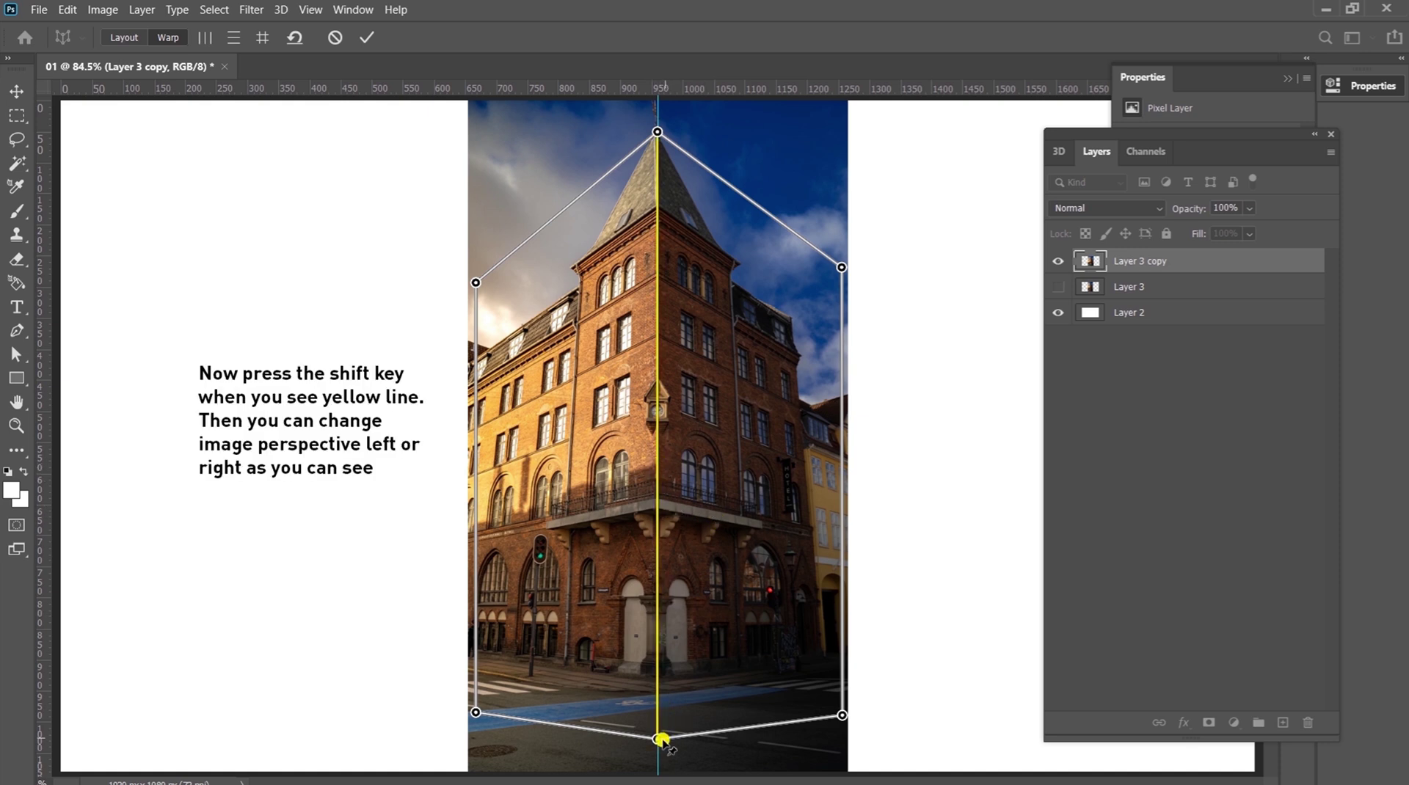
pyautogui.moveTo(657, 742); pyautogui.dragTo(700, 744)
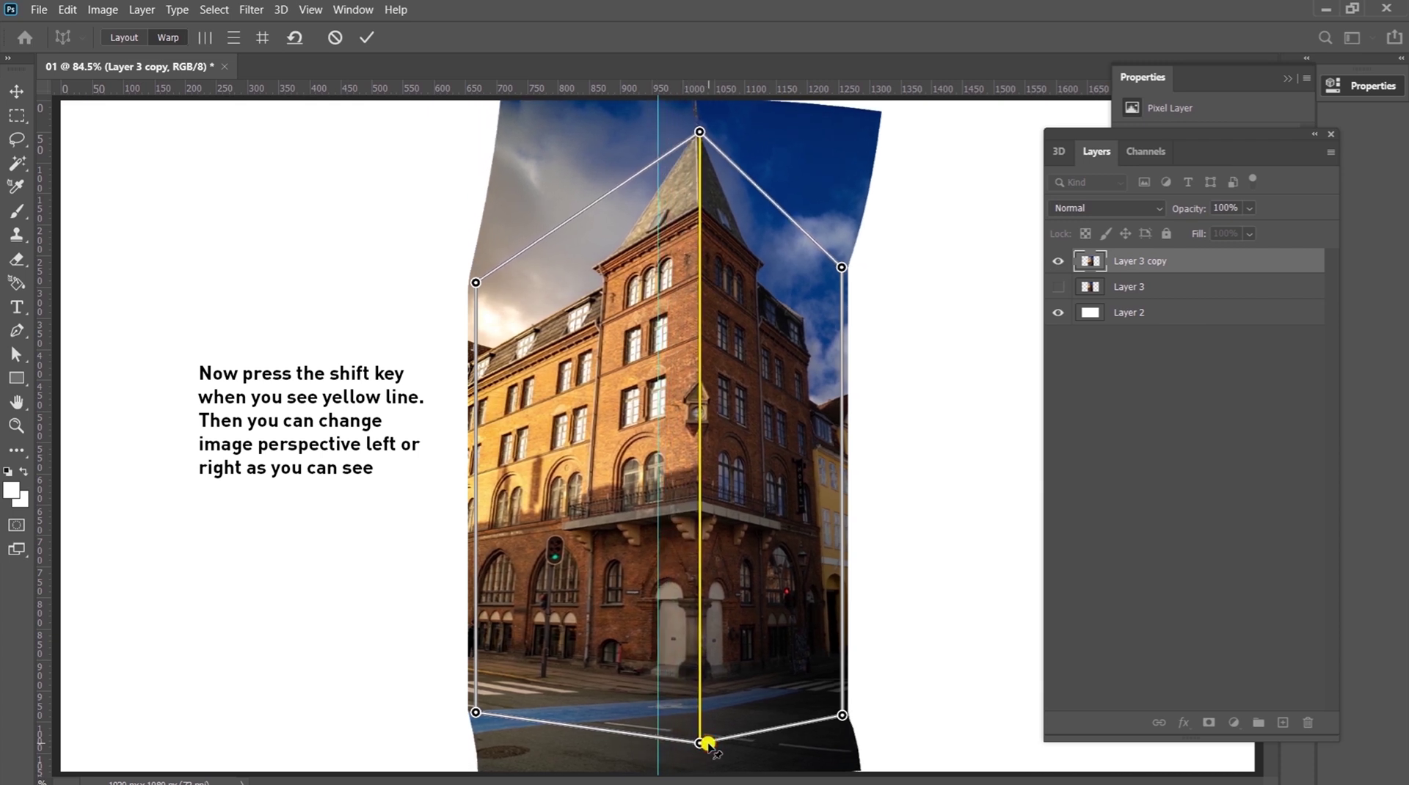
pyautogui.moveTo(700, 135); pyautogui.dragTo(693, 135)
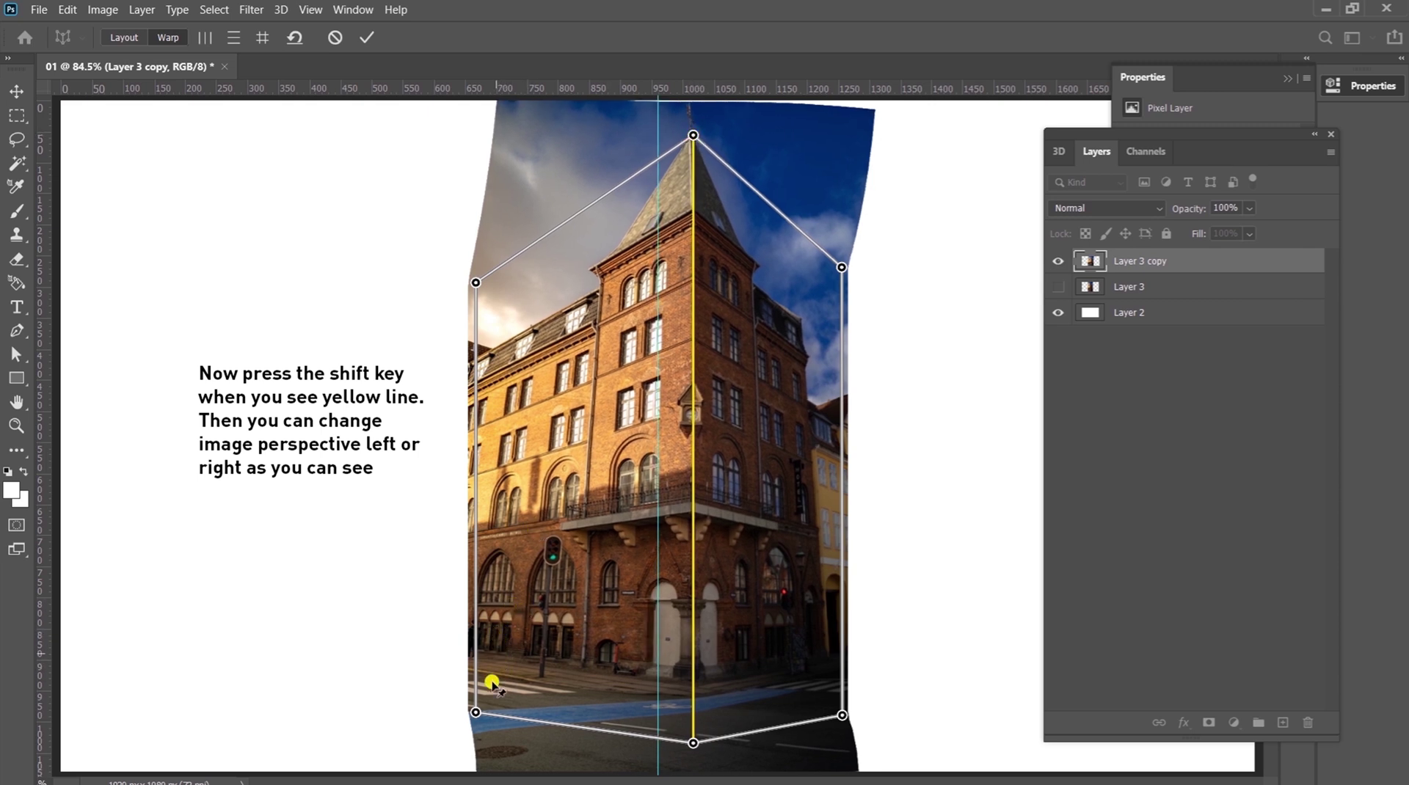
pyautogui.moveTo(476, 709); pyautogui.dragTo(485, 688)
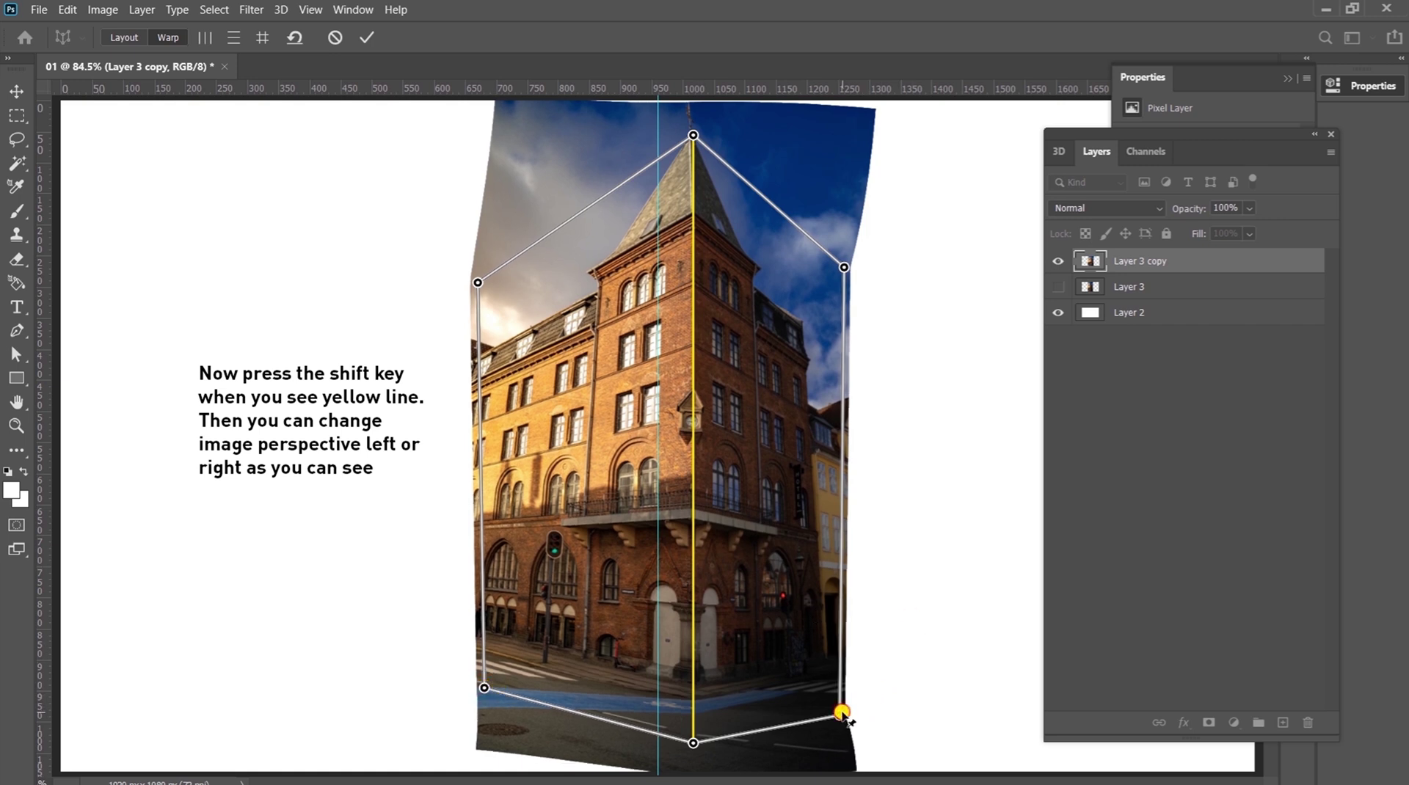
pyautogui.moveTo(839, 715); pyautogui.dragTo(820, 716)
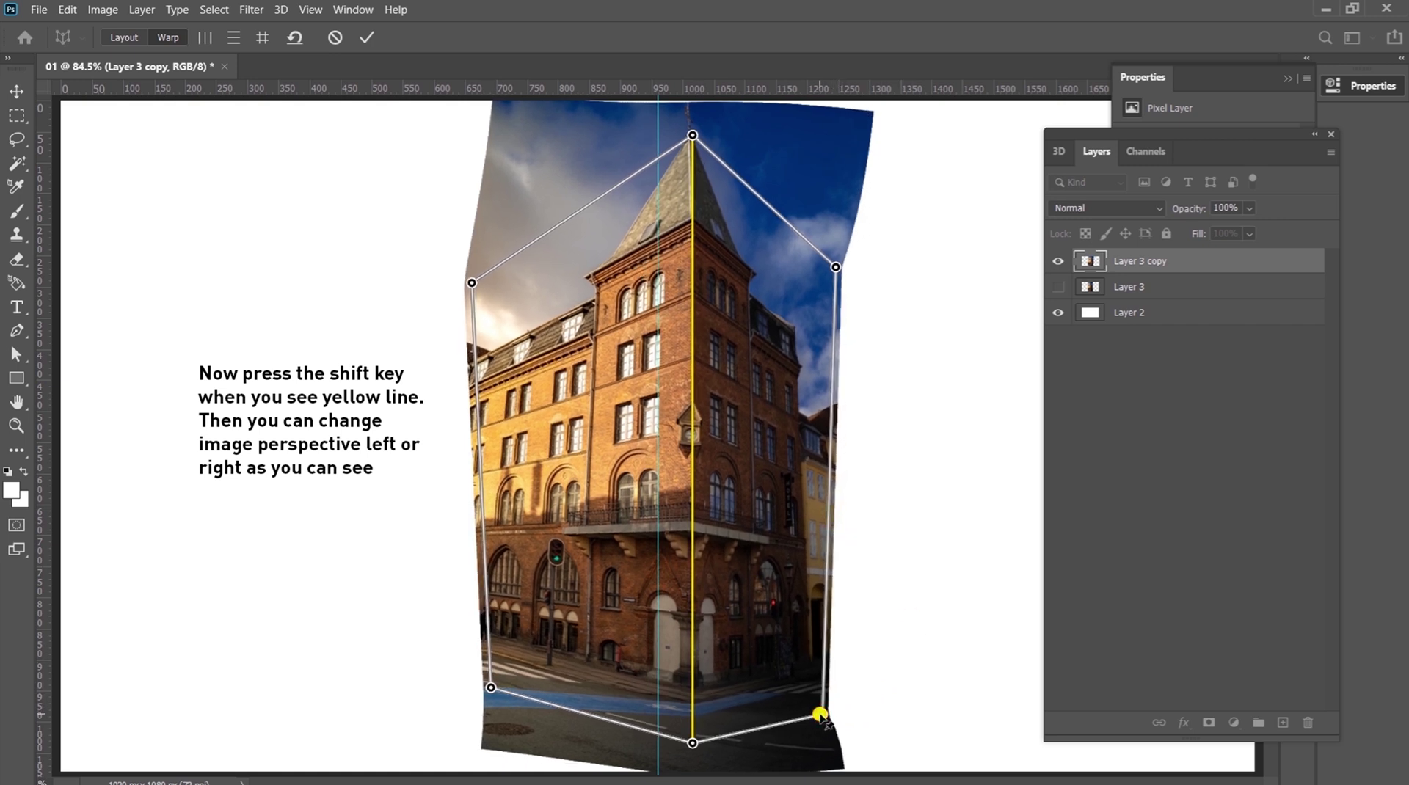
pyautogui.moveTo(691, 137); pyautogui.dragTo(684, 136)
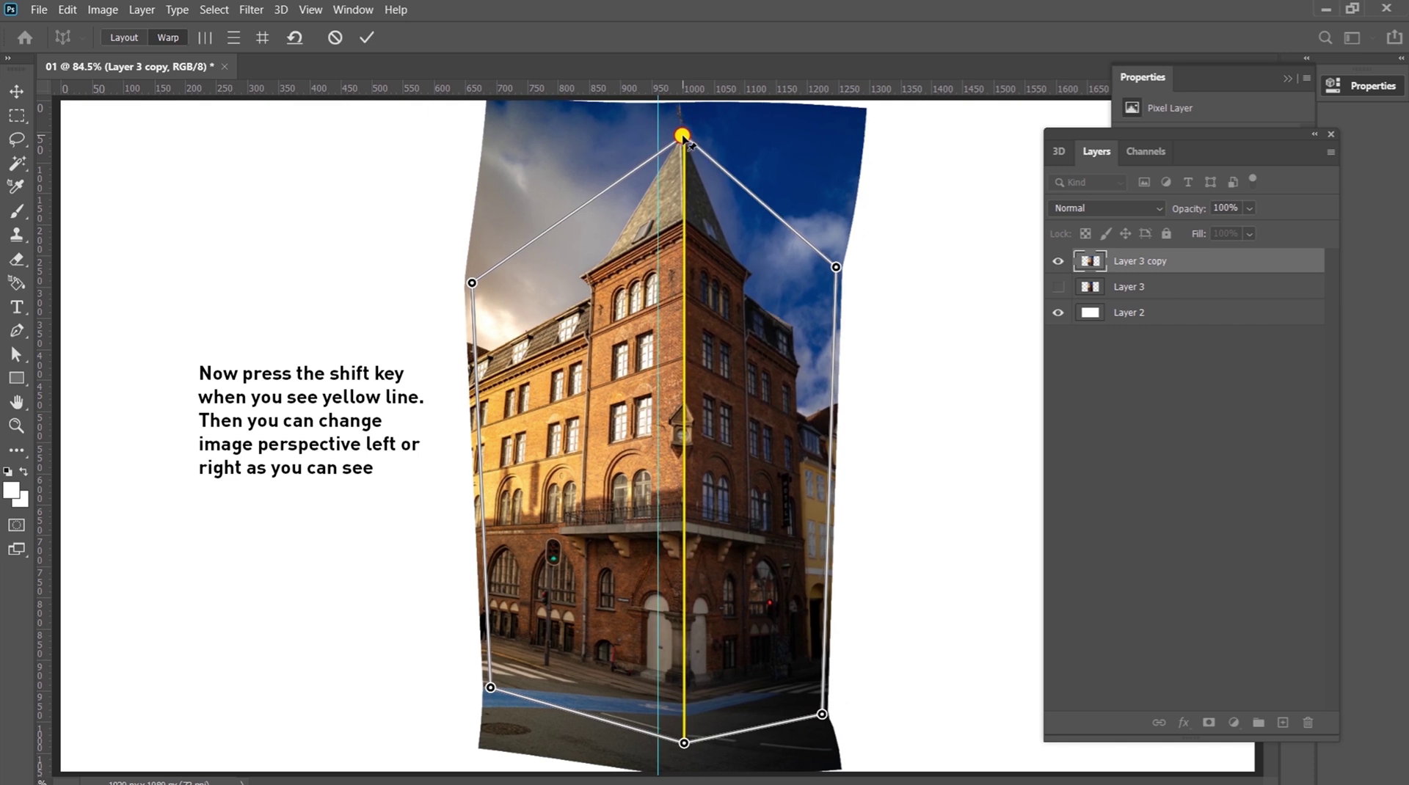
# Step: Push the right corners outward, add a guide by the right wall, and fine-tune the corner edge
pyautogui.moveTo(834, 265); pyautogui.dragTo(854, 269)
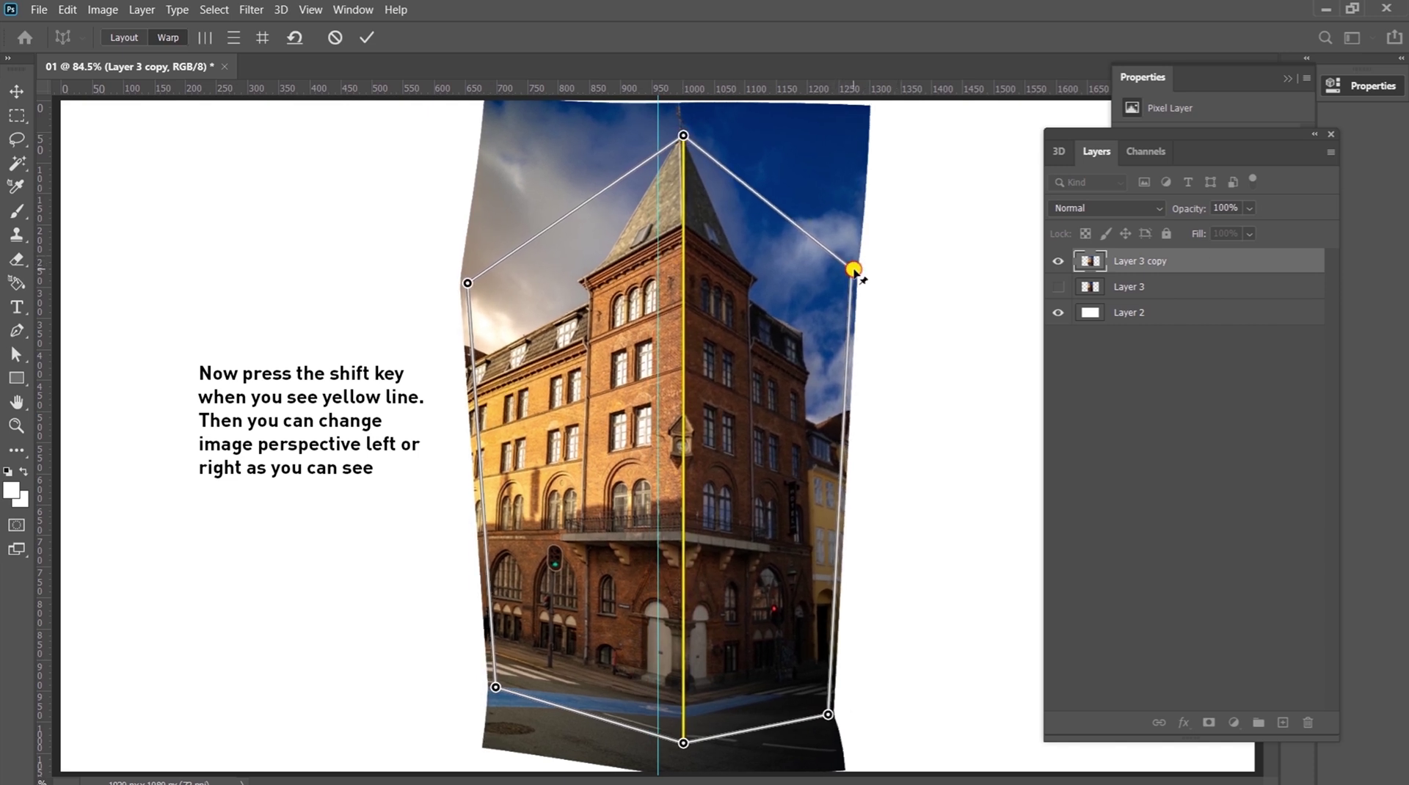
pyautogui.moveTo(854, 270); pyautogui.dragTo(856, 270)
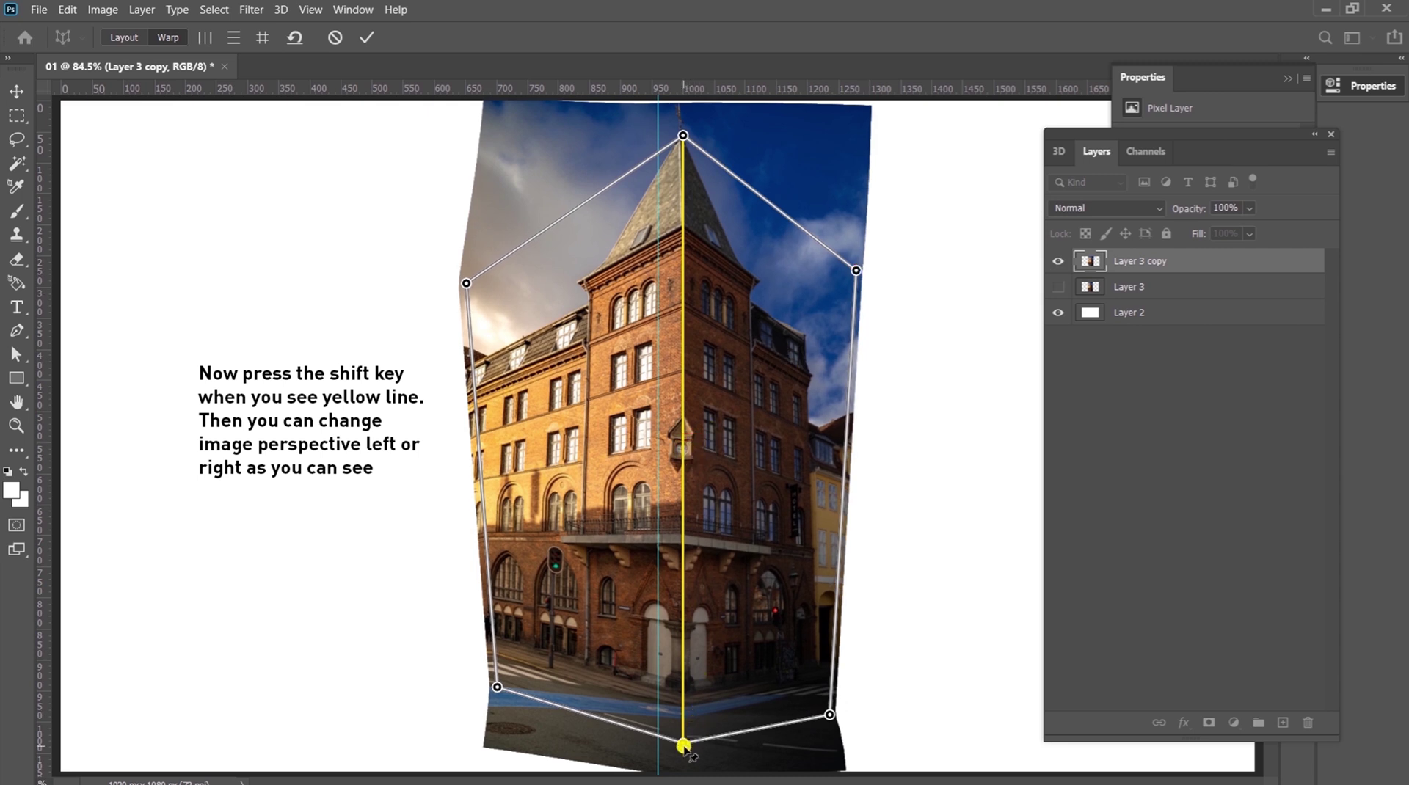
pyautogui.moveTo(690, 748); pyautogui.dragTo(696, 747)
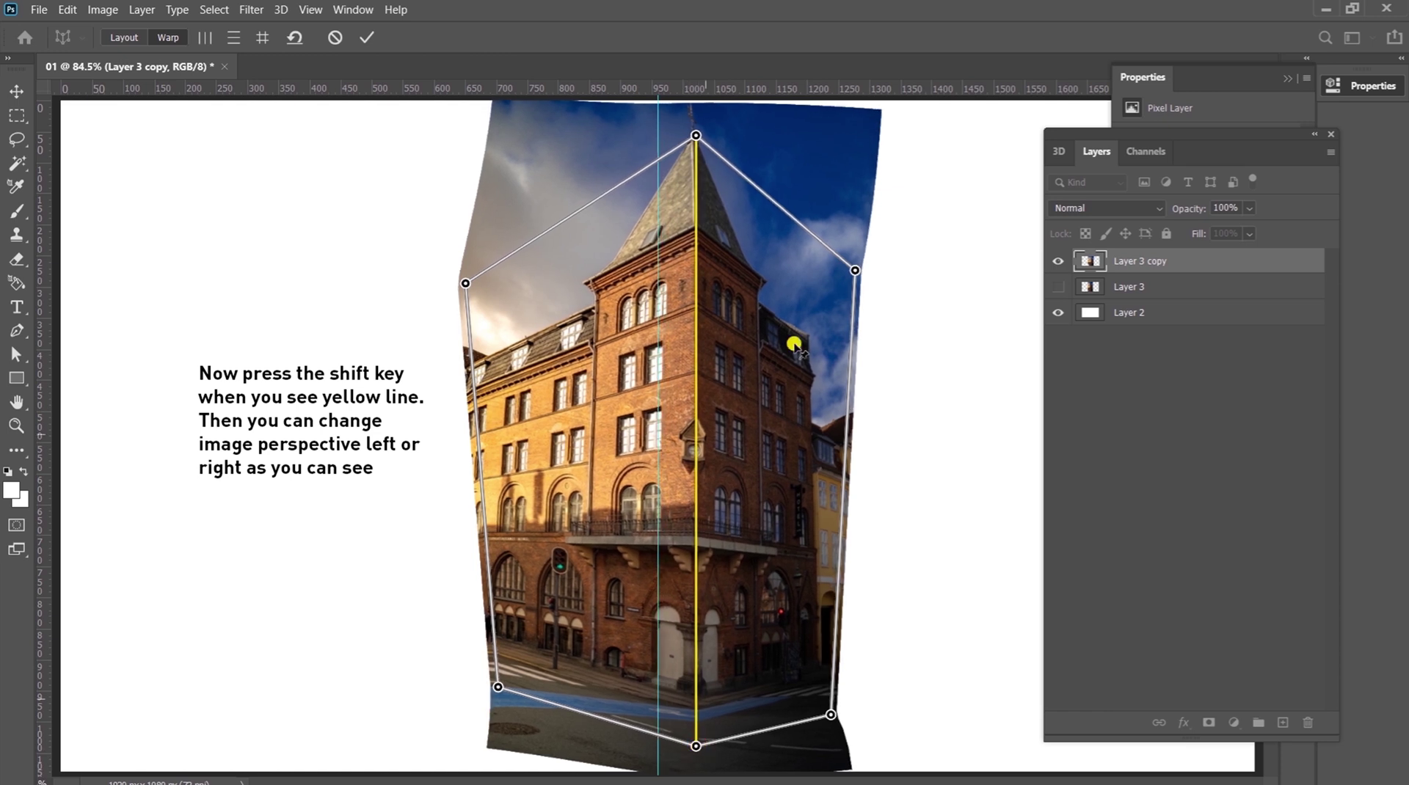
pyautogui.moveTo(856, 271); pyautogui.dragTo(880, 279)
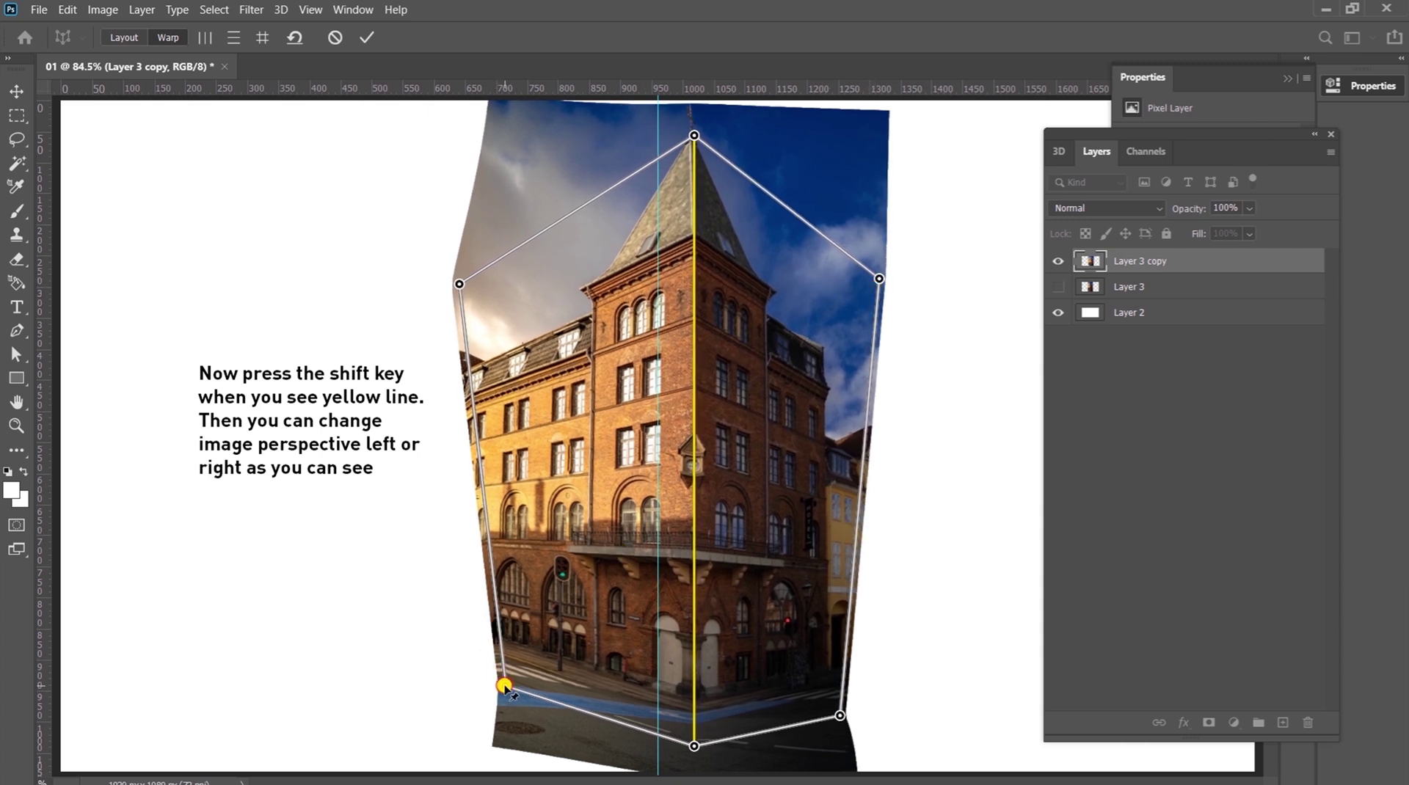
pyautogui.moveTo(40, 487)
pyautogui.mouseDown()
pyautogui.moveTo(856, 541)
pyautogui.moveTo(826, 542)
pyautogui.mouseUp()
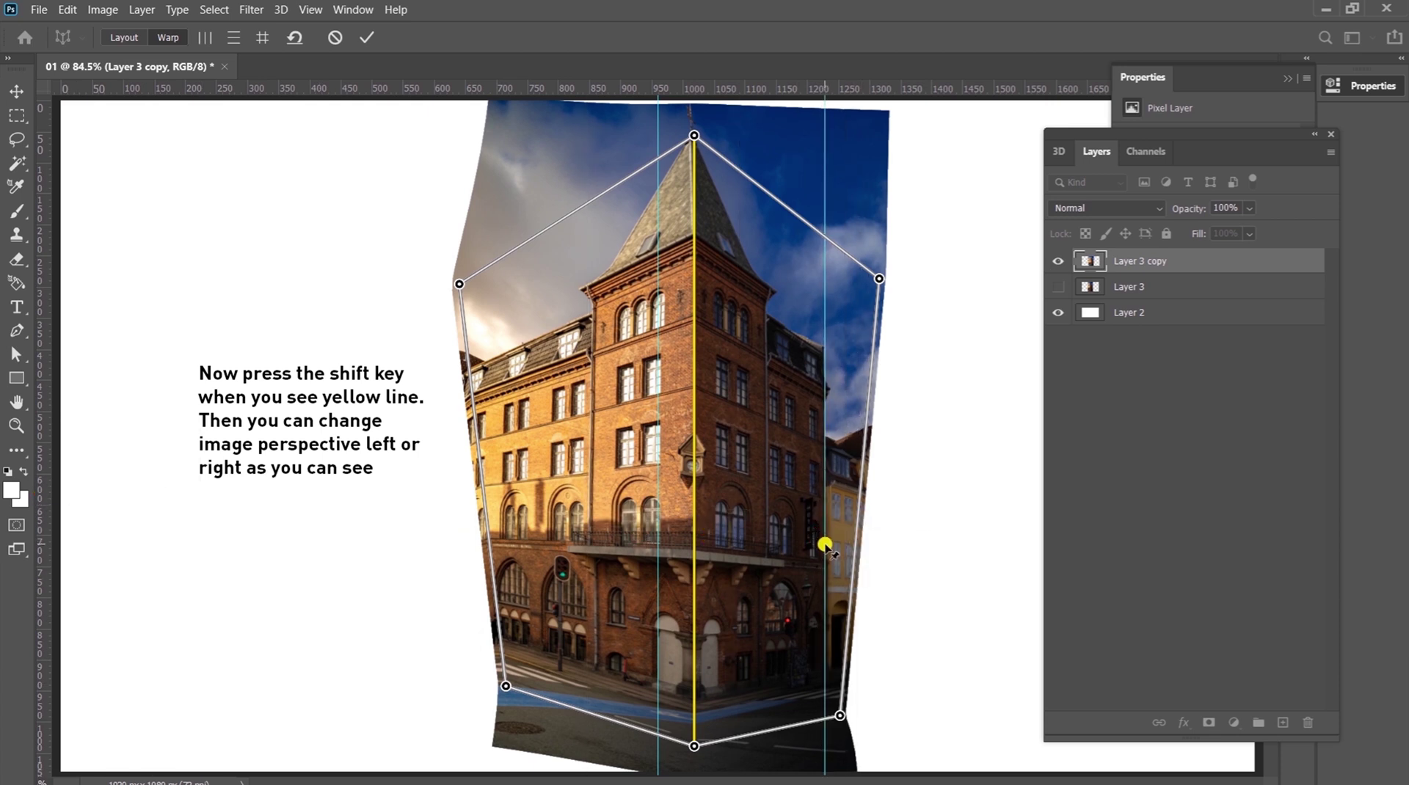
pyautogui.moveTo(456, 284); pyautogui.dragTo(451, 284)
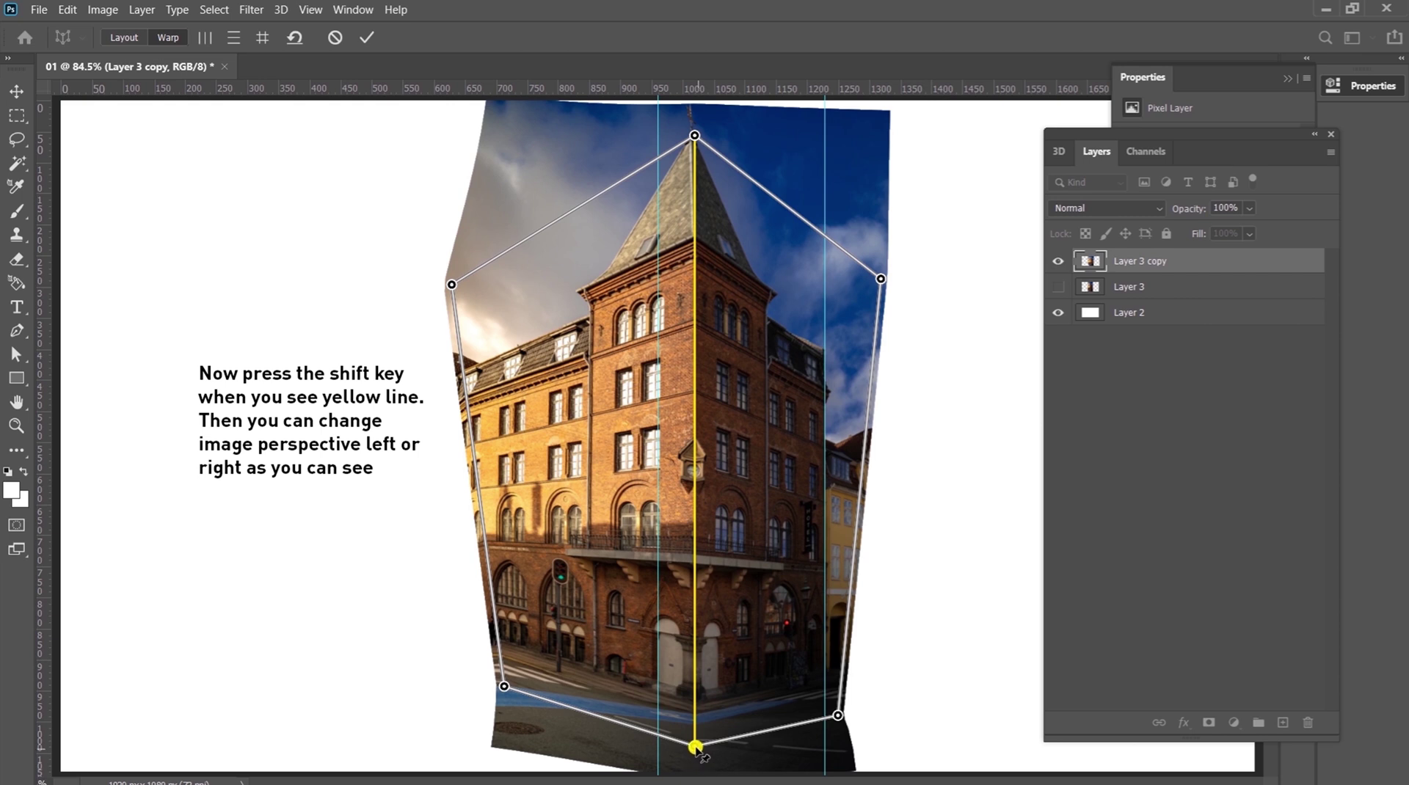
pyautogui.moveTo(692, 745); pyautogui.dragTo(682, 748)
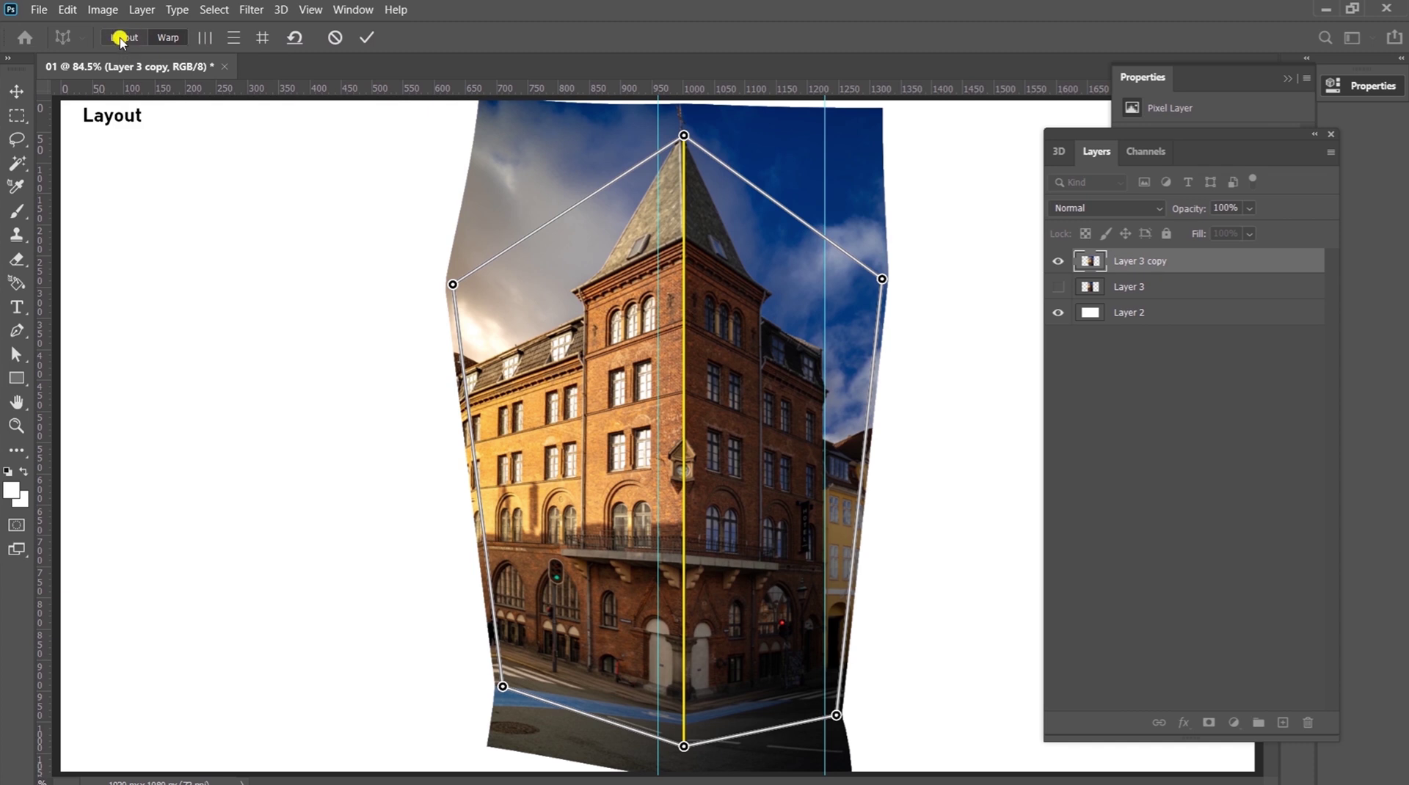
# Step: Compare the Layout and Warp views, then commit the perspective warp to Layer 3 copy
pyautogui.click(120, 38)
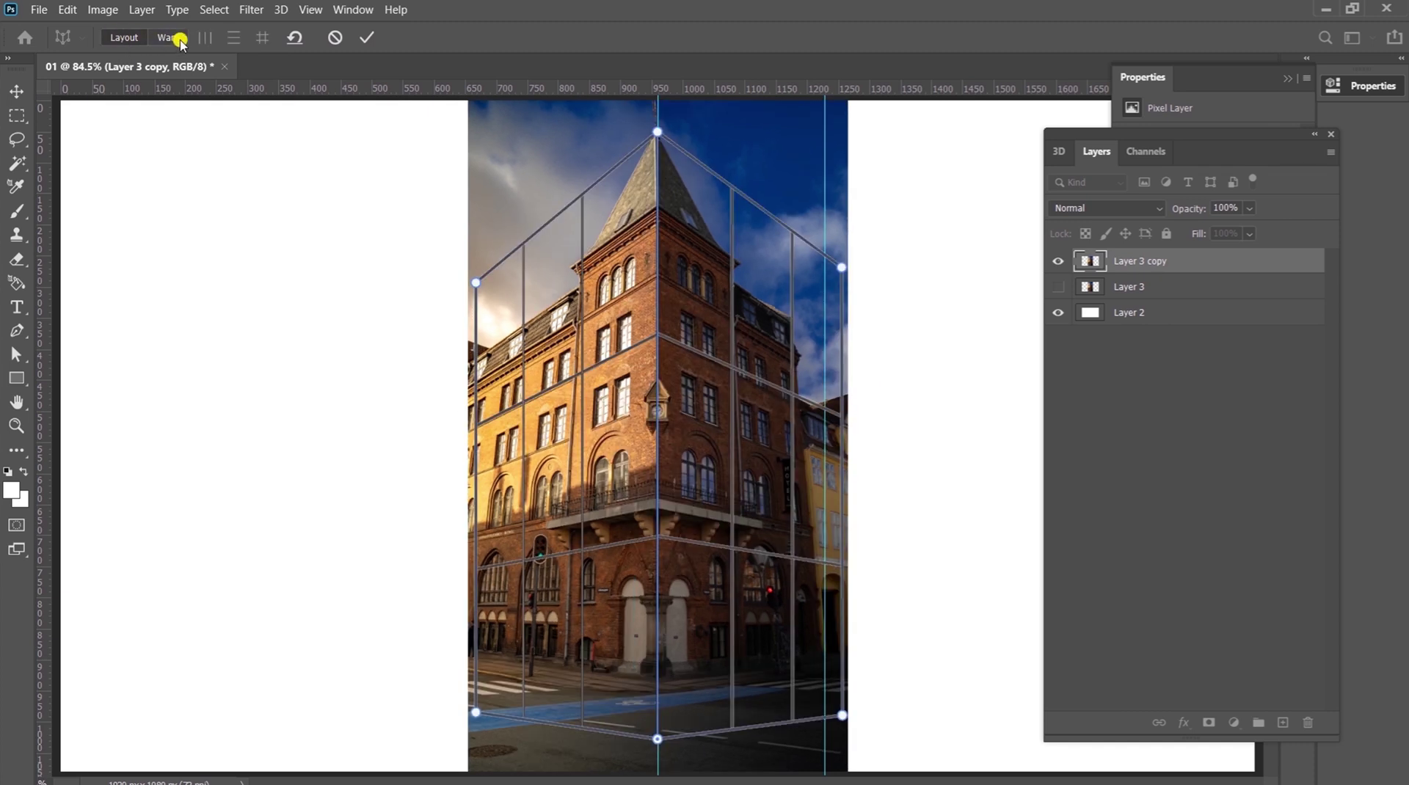
pyautogui.click(175, 39)
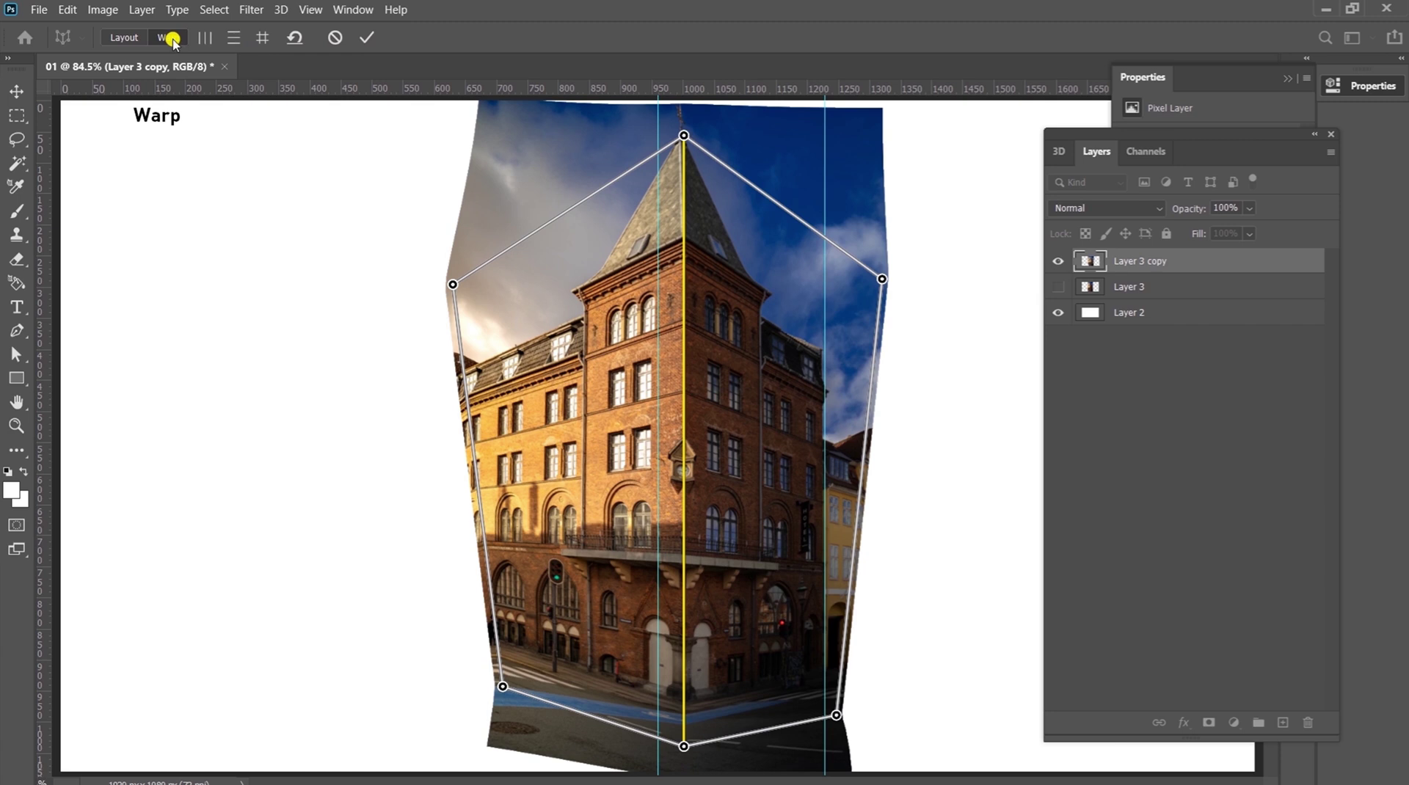
pyautogui.click(365, 37)
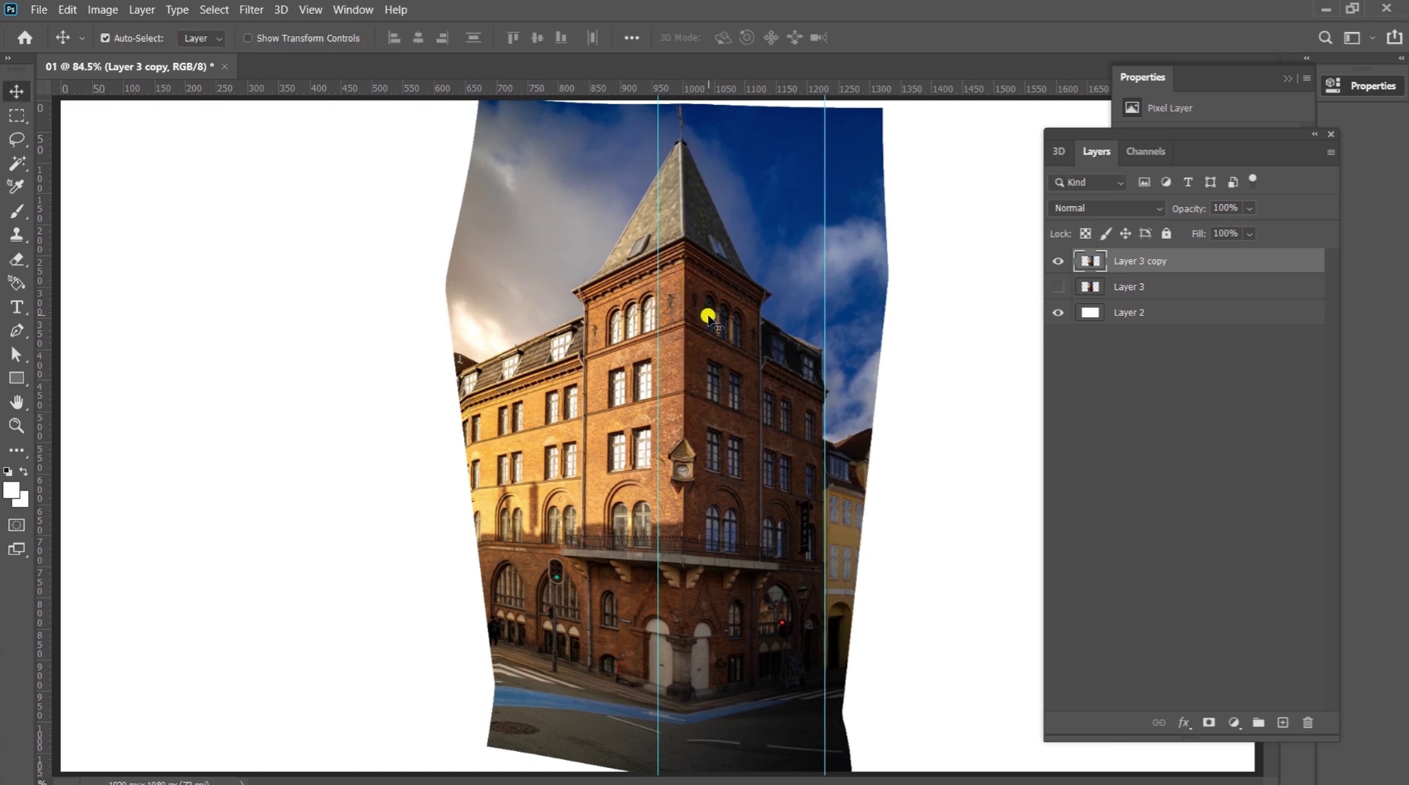
# Step: Show Layer 3 again and clip Layer 3 copy to it
pyautogui.click(1058, 286)
pyautogui.moveTo(1055, 261); pyautogui.dragTo(1142, 264)
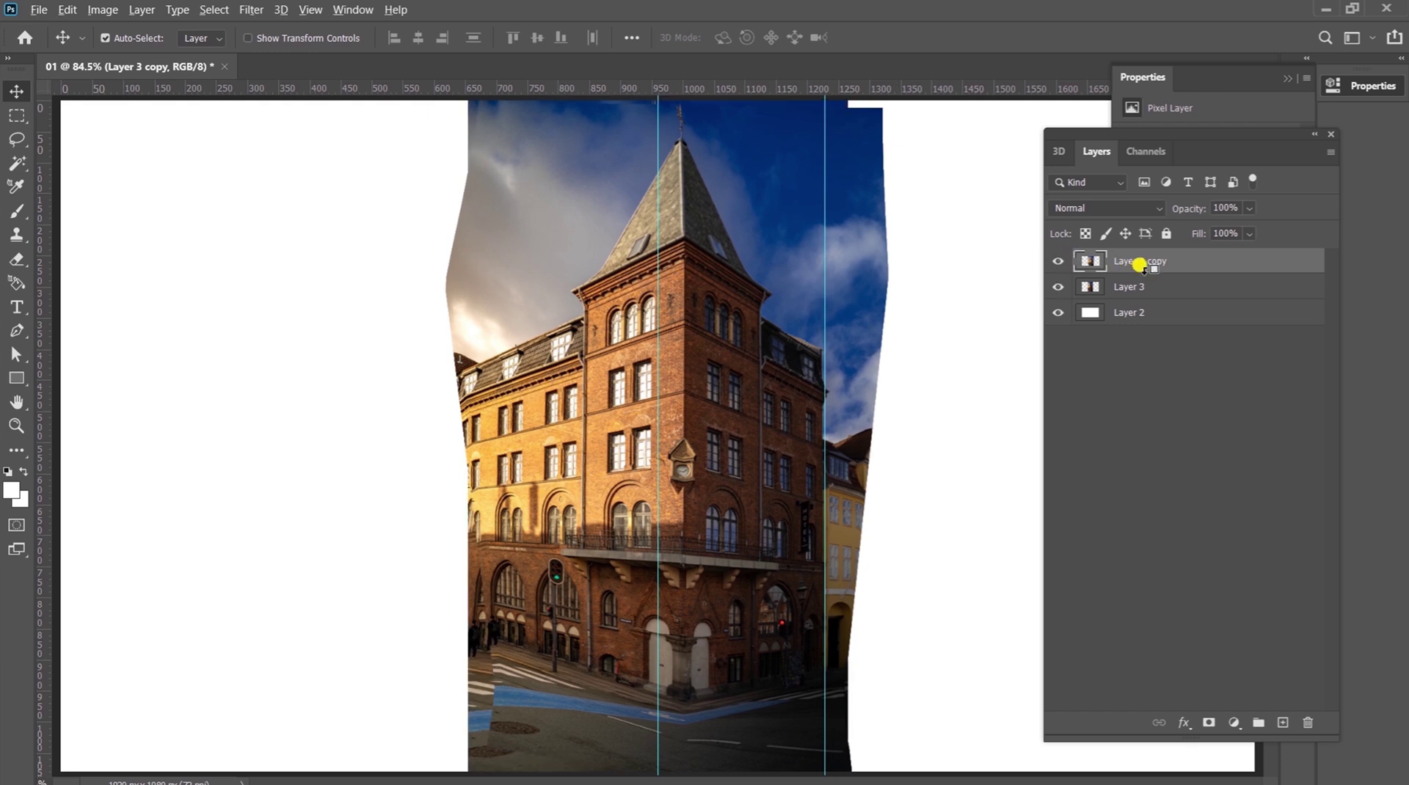
pyautogui.keyDown('alt'); pyautogui.click(1140, 265); pyautogui.keyUp('alt')
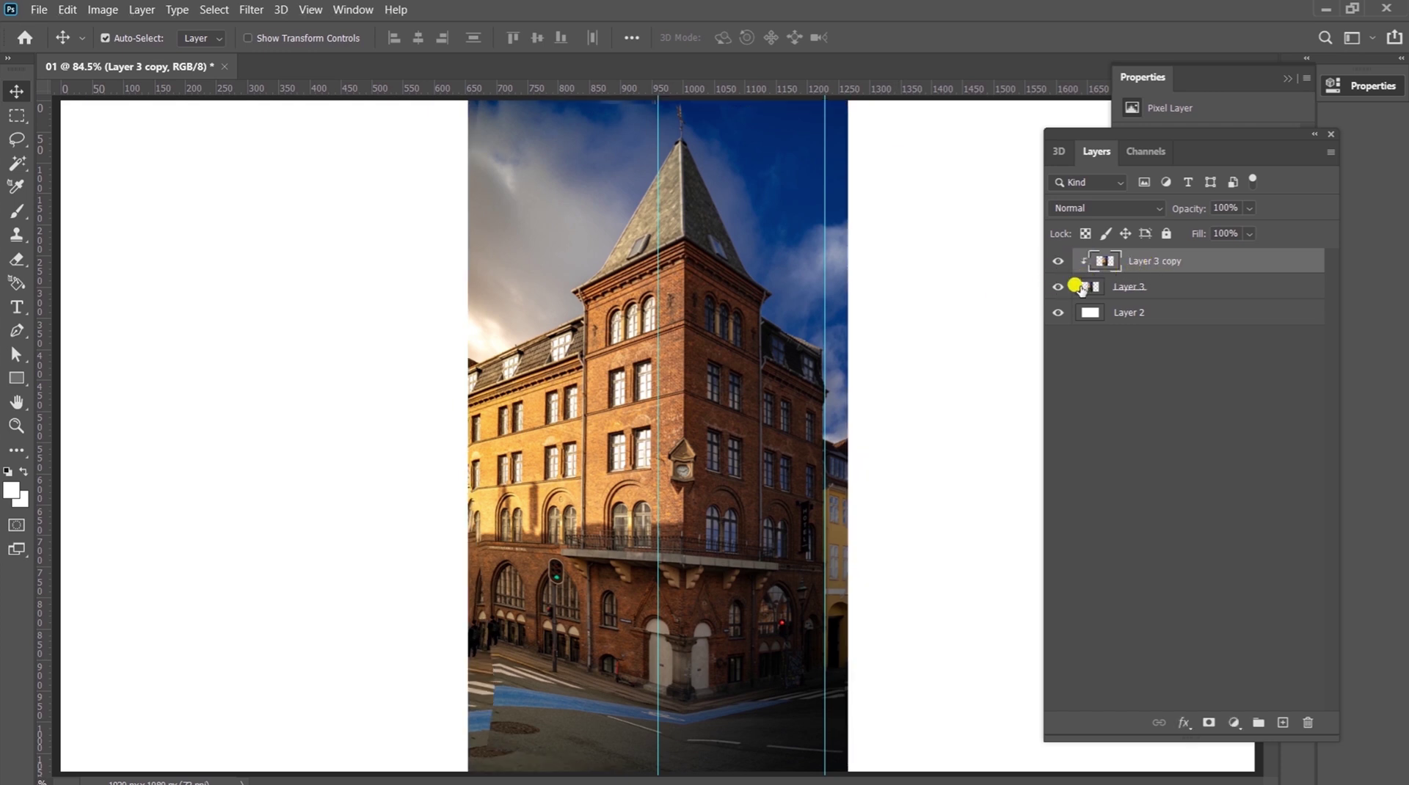
# Step: Stretch the warped copy horizontally to about 107% width and zoom out to view the canvas
pyautogui.hotkey('ctrl', 't')
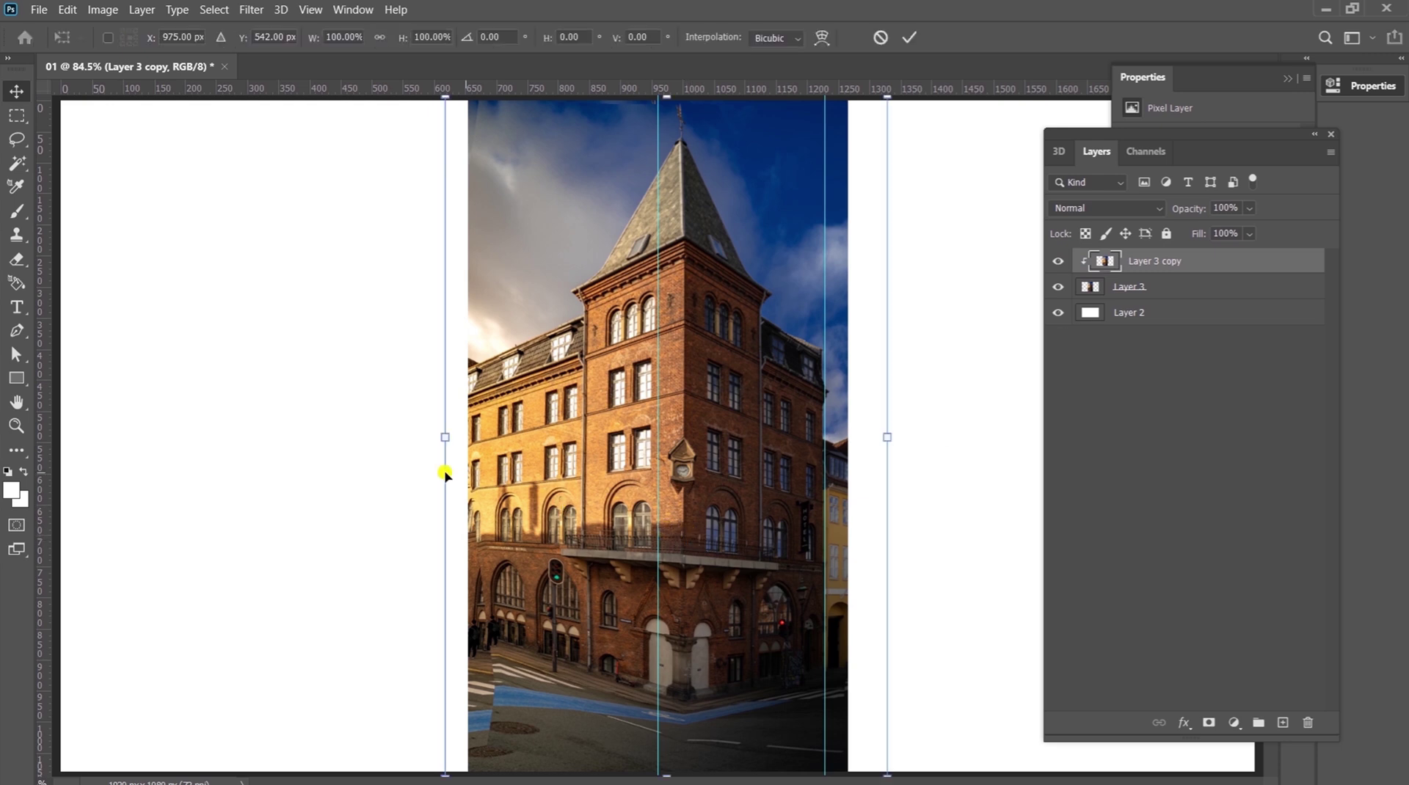
pyautogui.moveTo(446, 443); pyautogui.dragTo(419, 437)
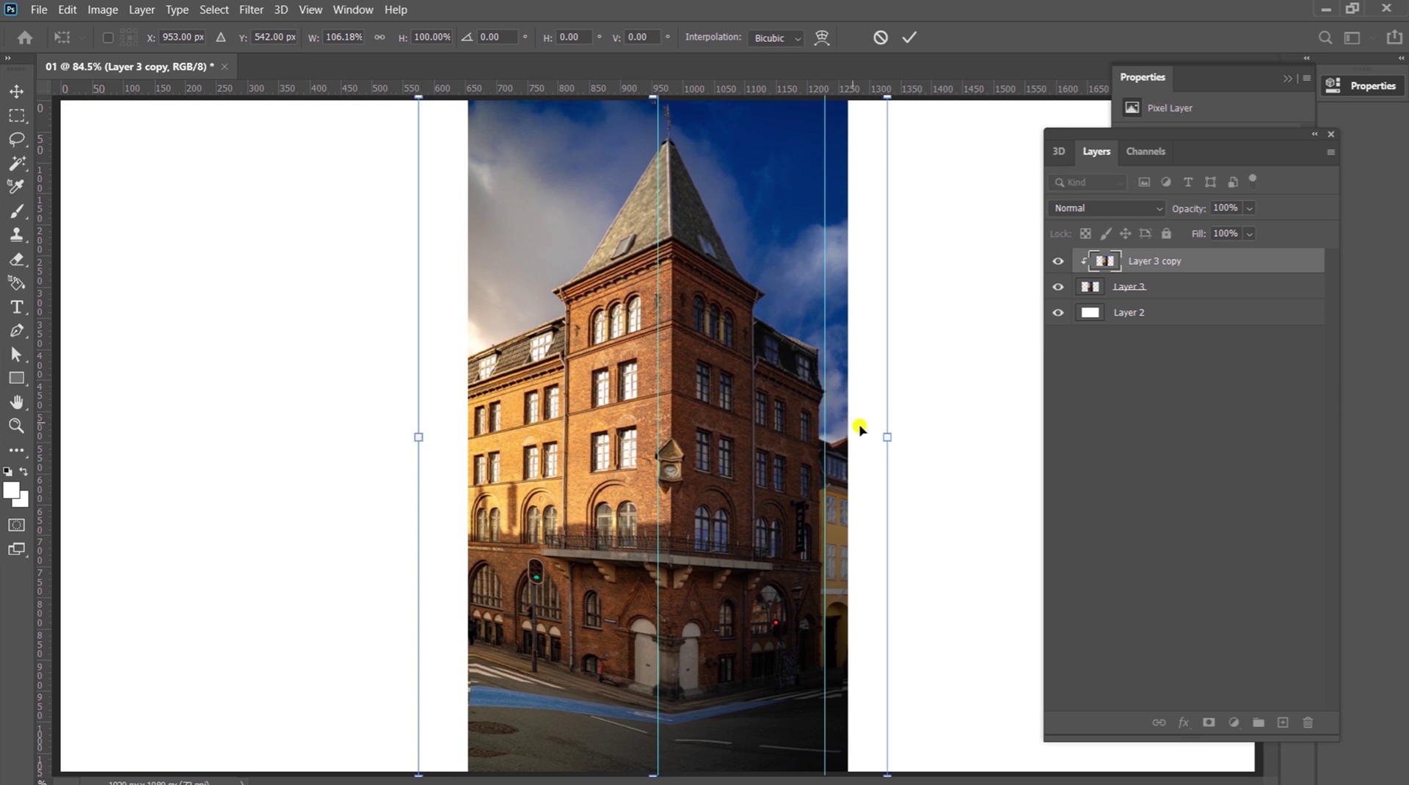
pyautogui.moveTo(884, 438); pyautogui.dragTo(889, 436)
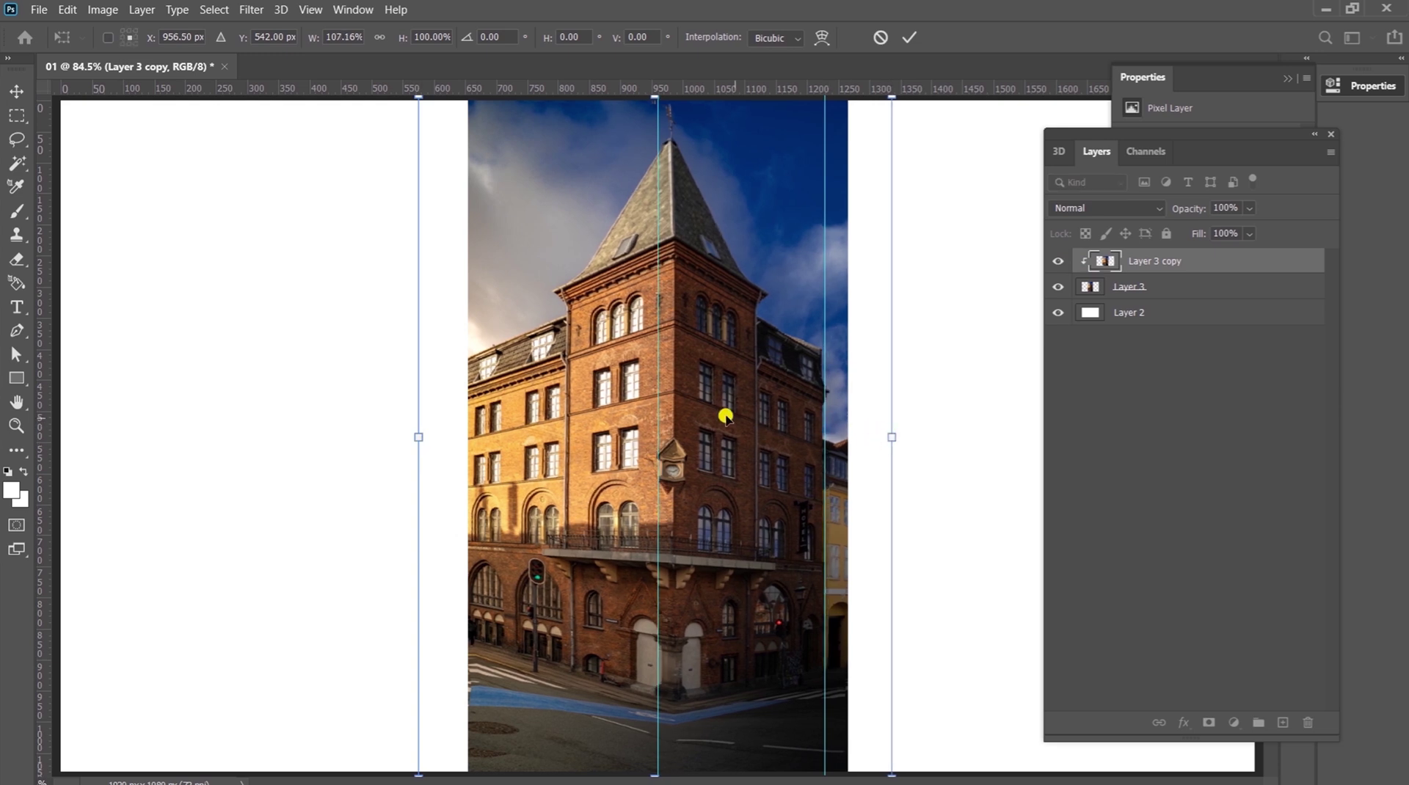
pyautogui.press('Return')
pyautogui.hotkey('ctrl', '-')
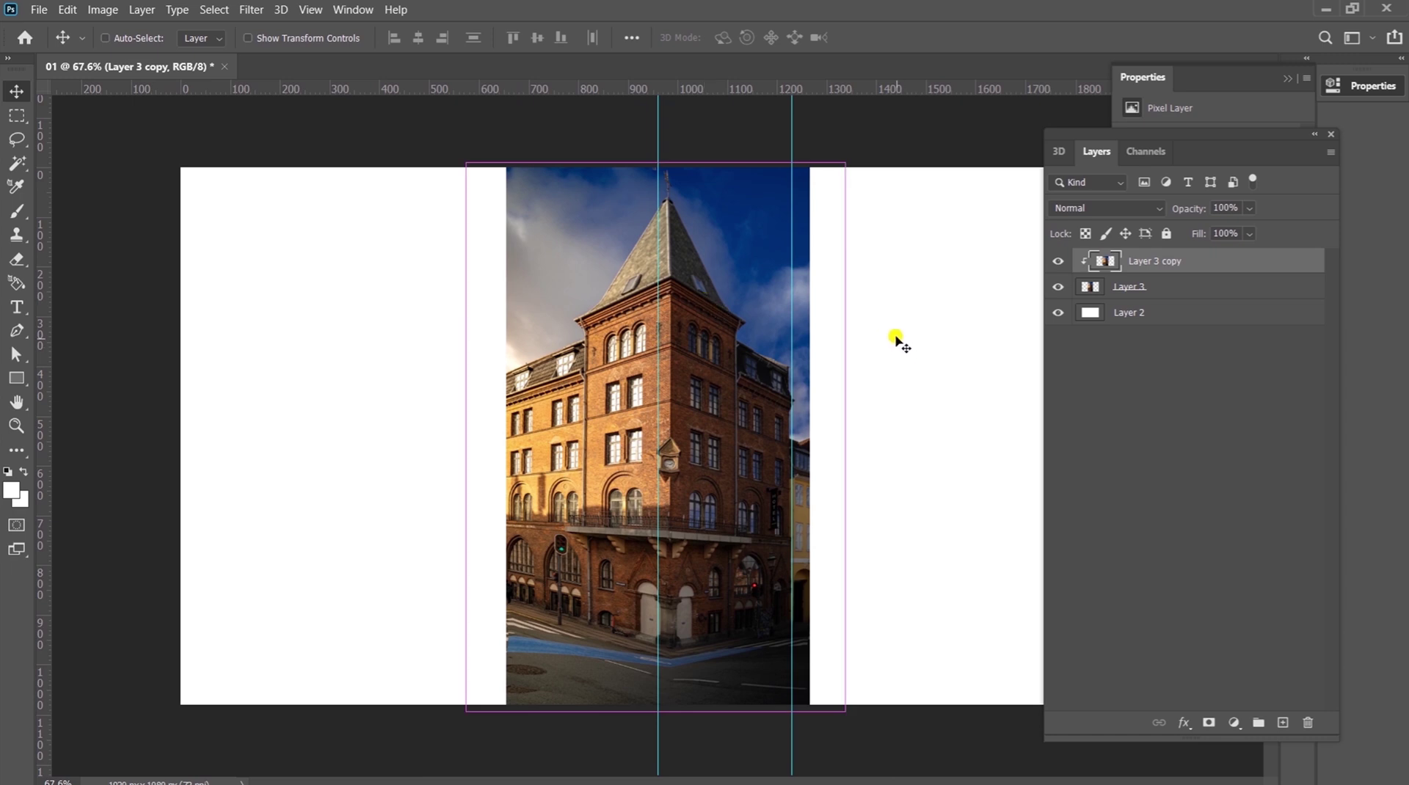
pyautogui.press('z')
pyautogui.moveTo(896, 340); pyautogui.dragTo(947, 301)
pyautogui.hotkey('ctrl', "'")
pyautogui.hotkey('ctrl', "'")
pyautogui.hotkey('ctrl', ';')
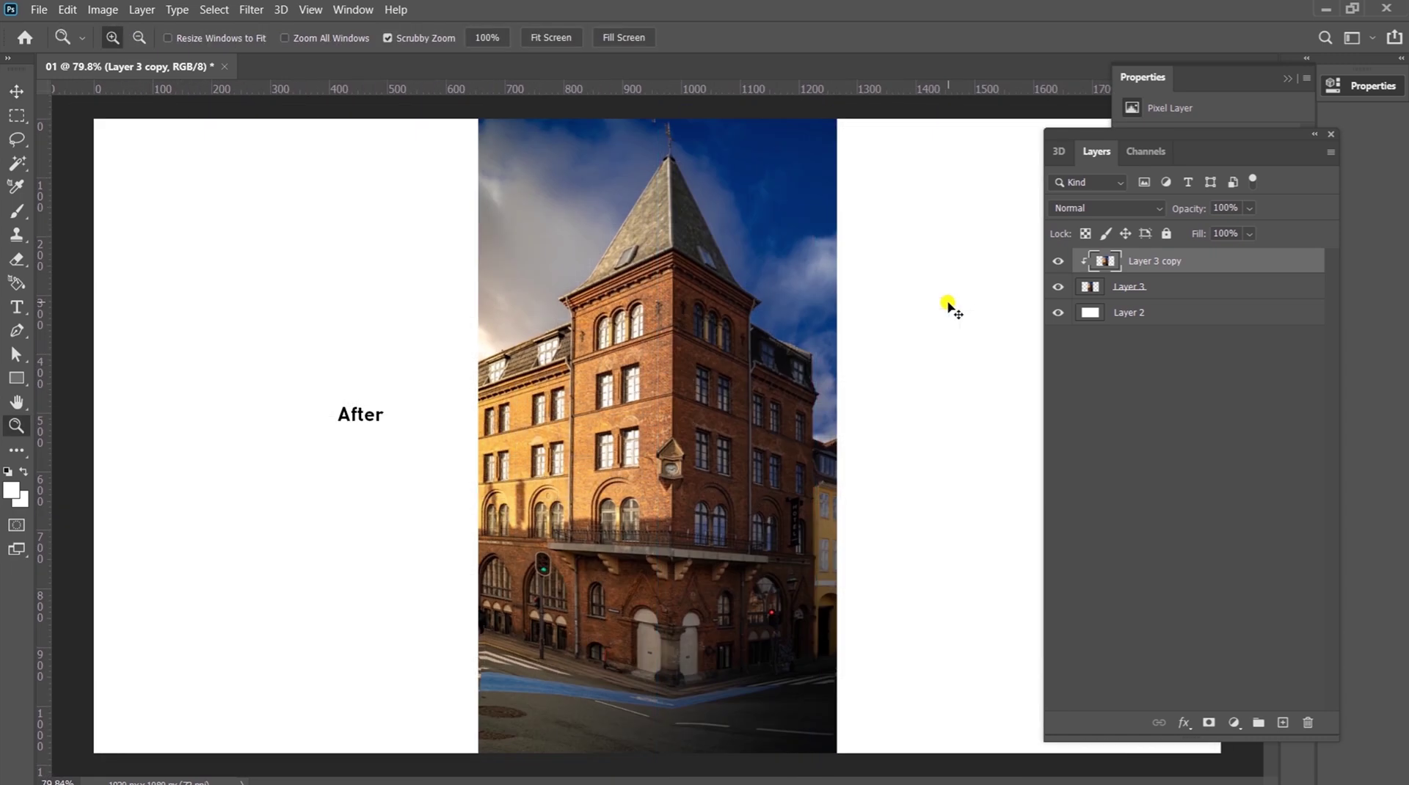
pyautogui.click(1057, 262)
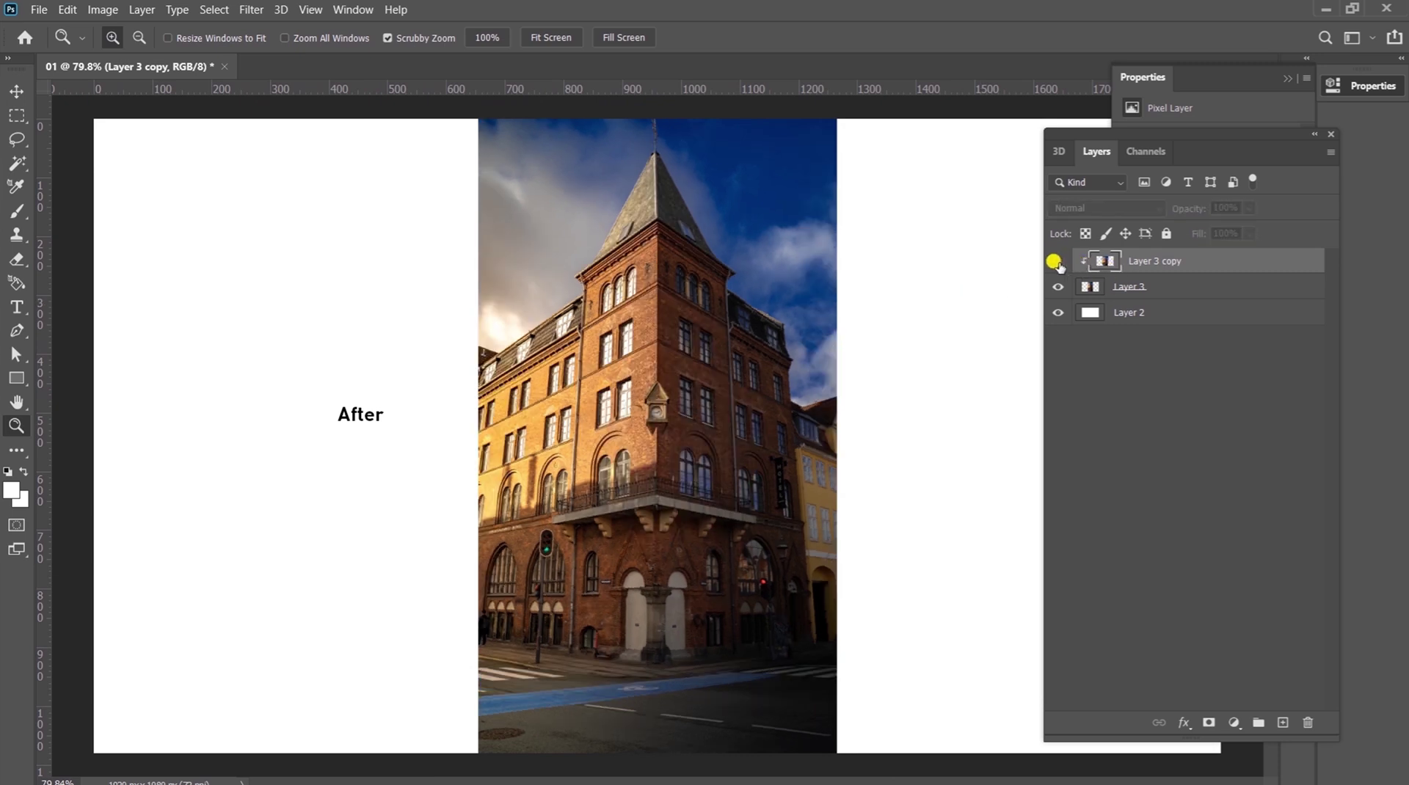
pyautogui.click(1057, 261)
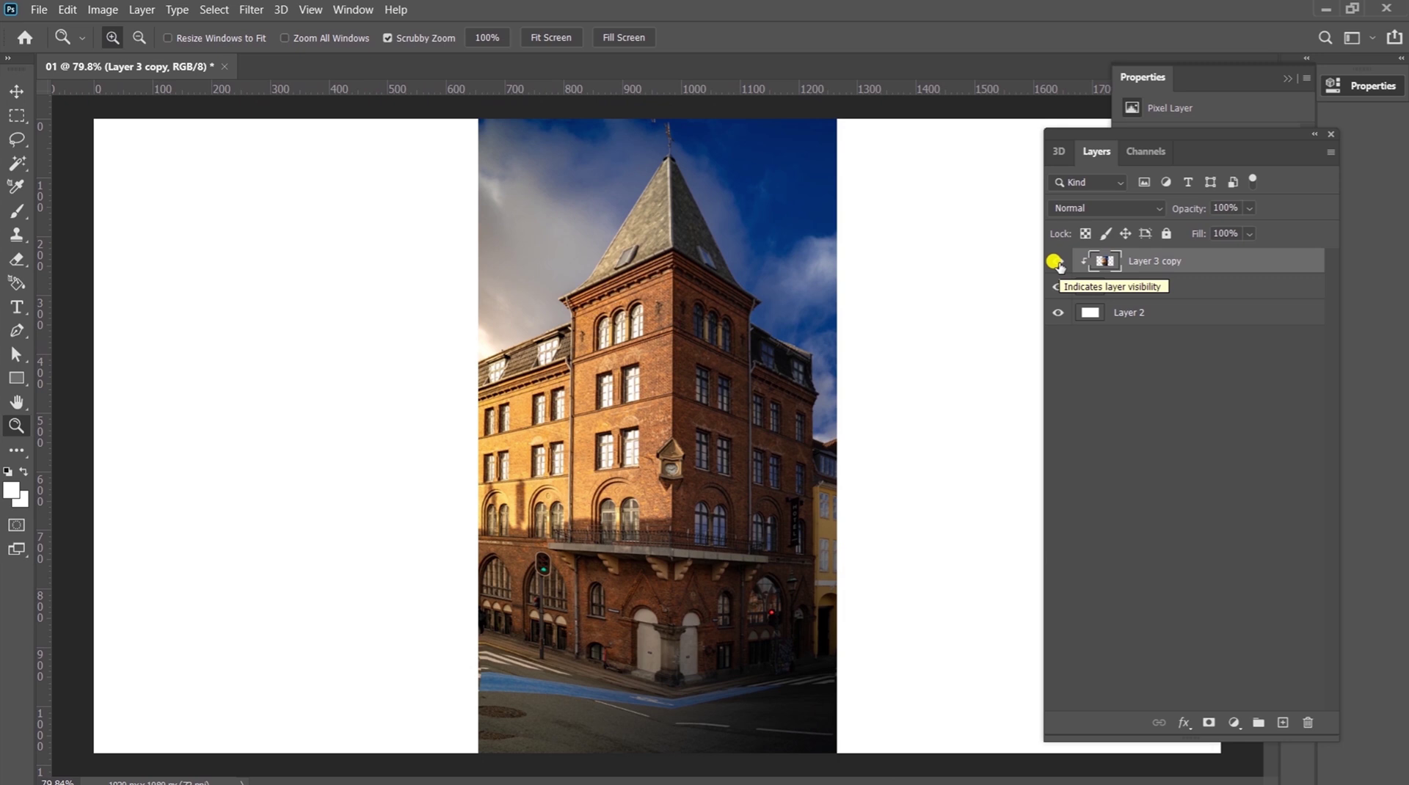
pyautogui.click(1057, 261)
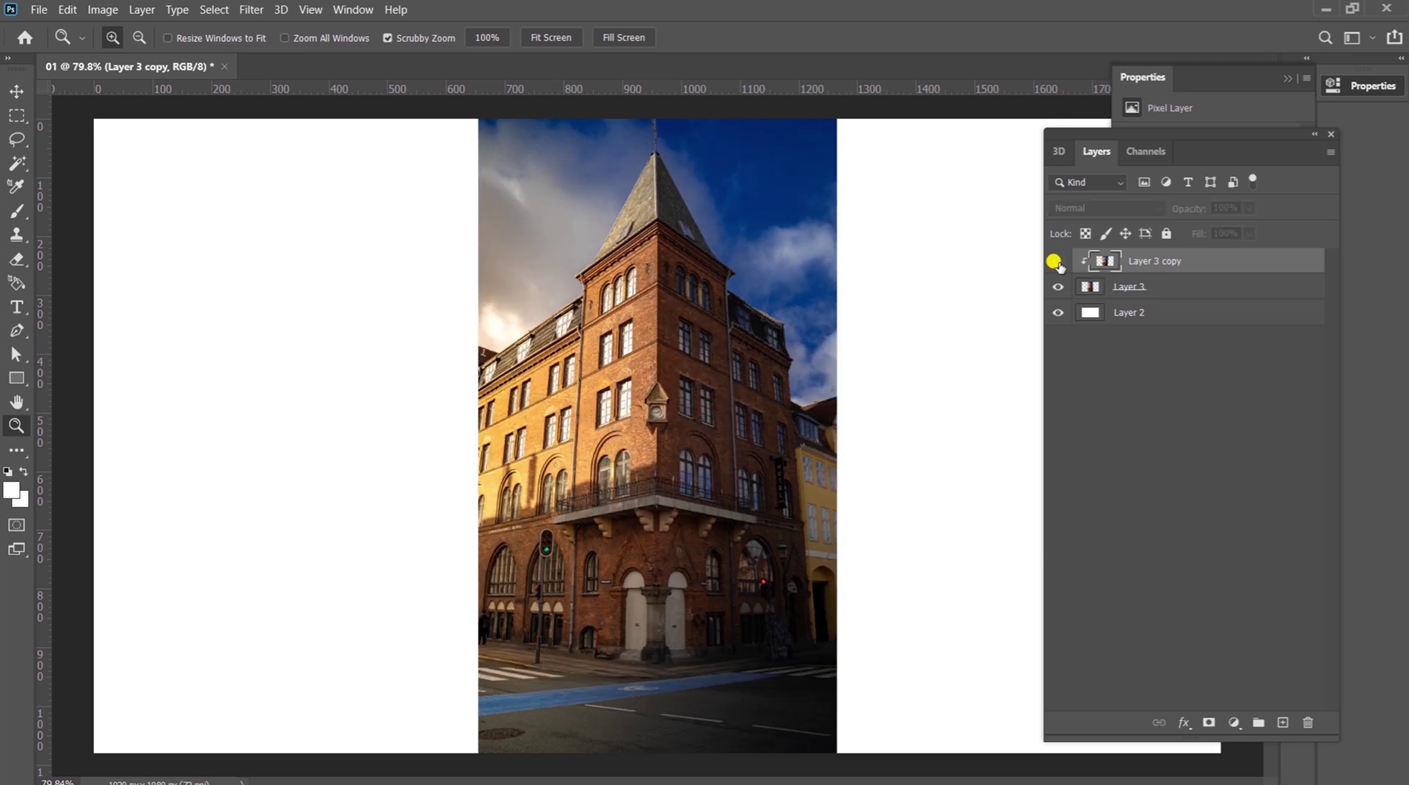
pyautogui.click(1057, 262)
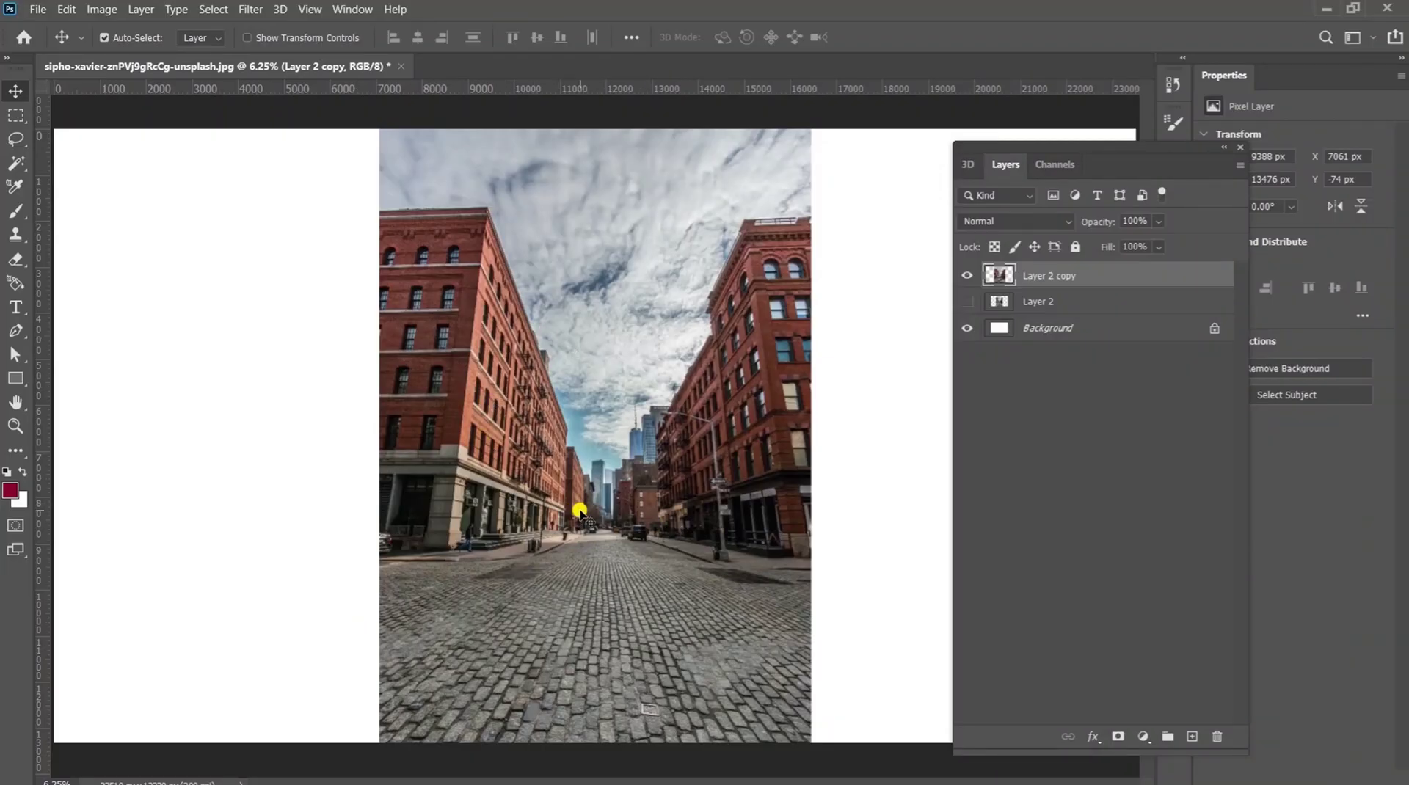
# Step: Open the Edit menu with the street photo's Layer 2 copy active
pyautogui.click(71, 10)
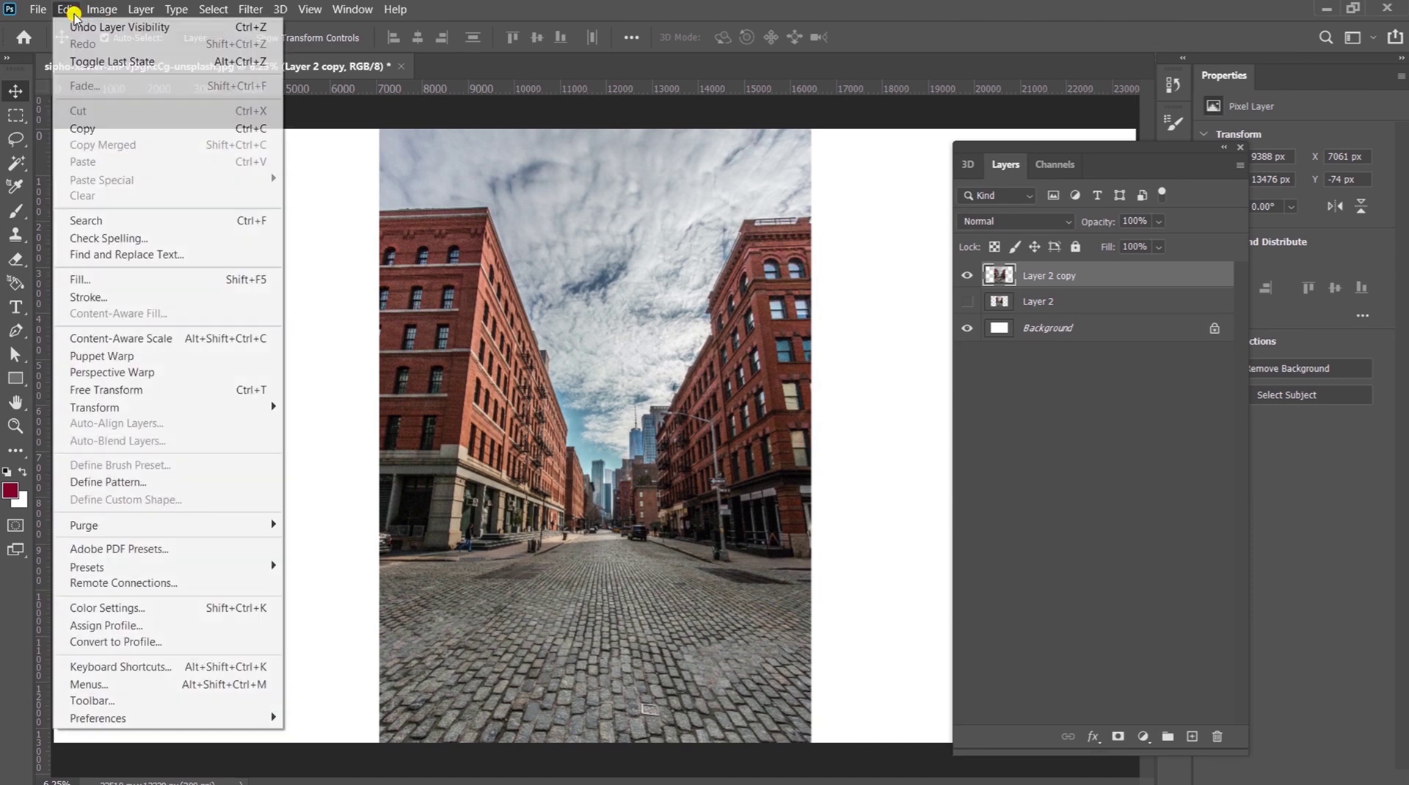
# Step: Start Perspective Warp on Layer 2 copy and draw joined planes over the street's left and right halves
pyautogui.click(121, 373)
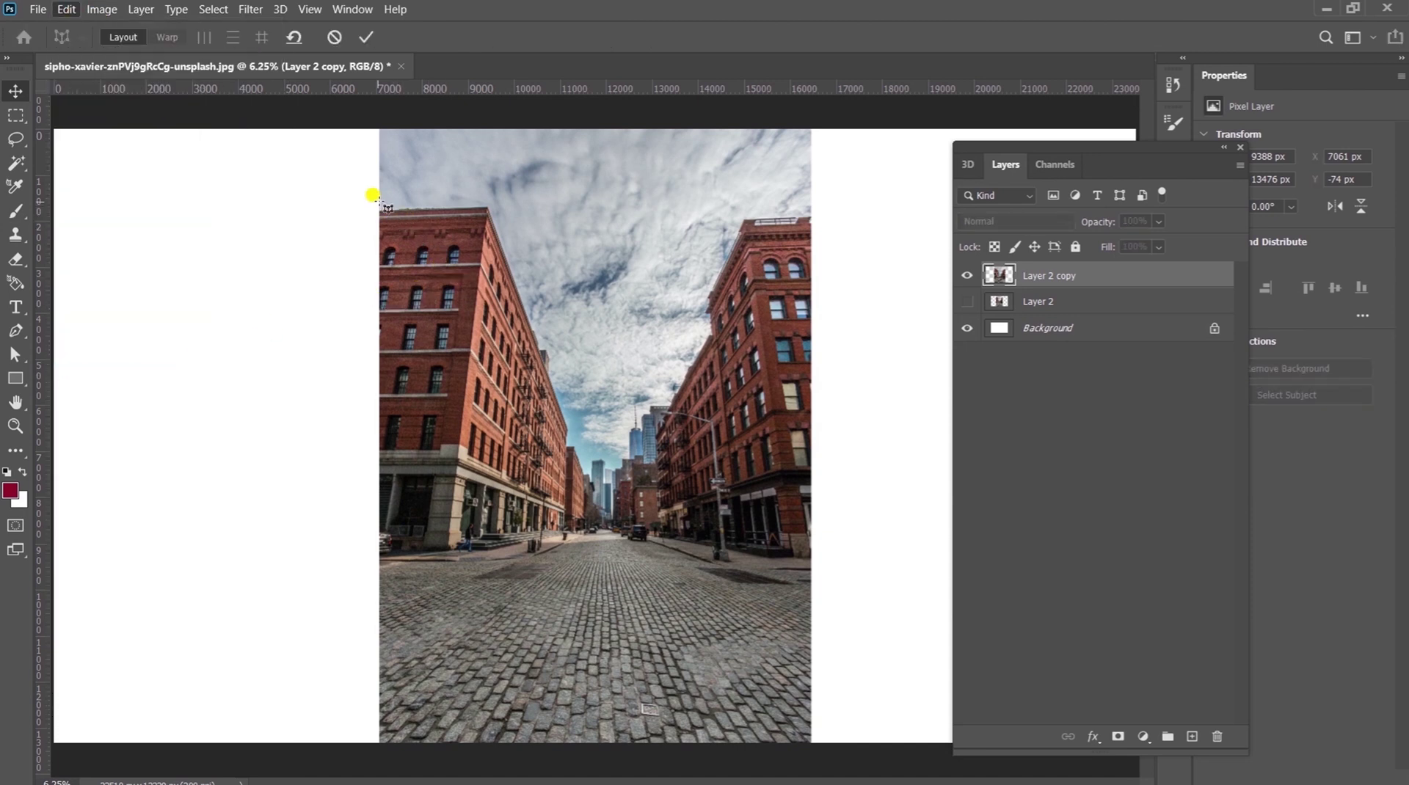
pyautogui.moveTo(380, 173)
pyautogui.mouseDown()
pyautogui.moveTo(570, 522)
pyautogui.moveTo(598, 645)
pyautogui.mouseUp()
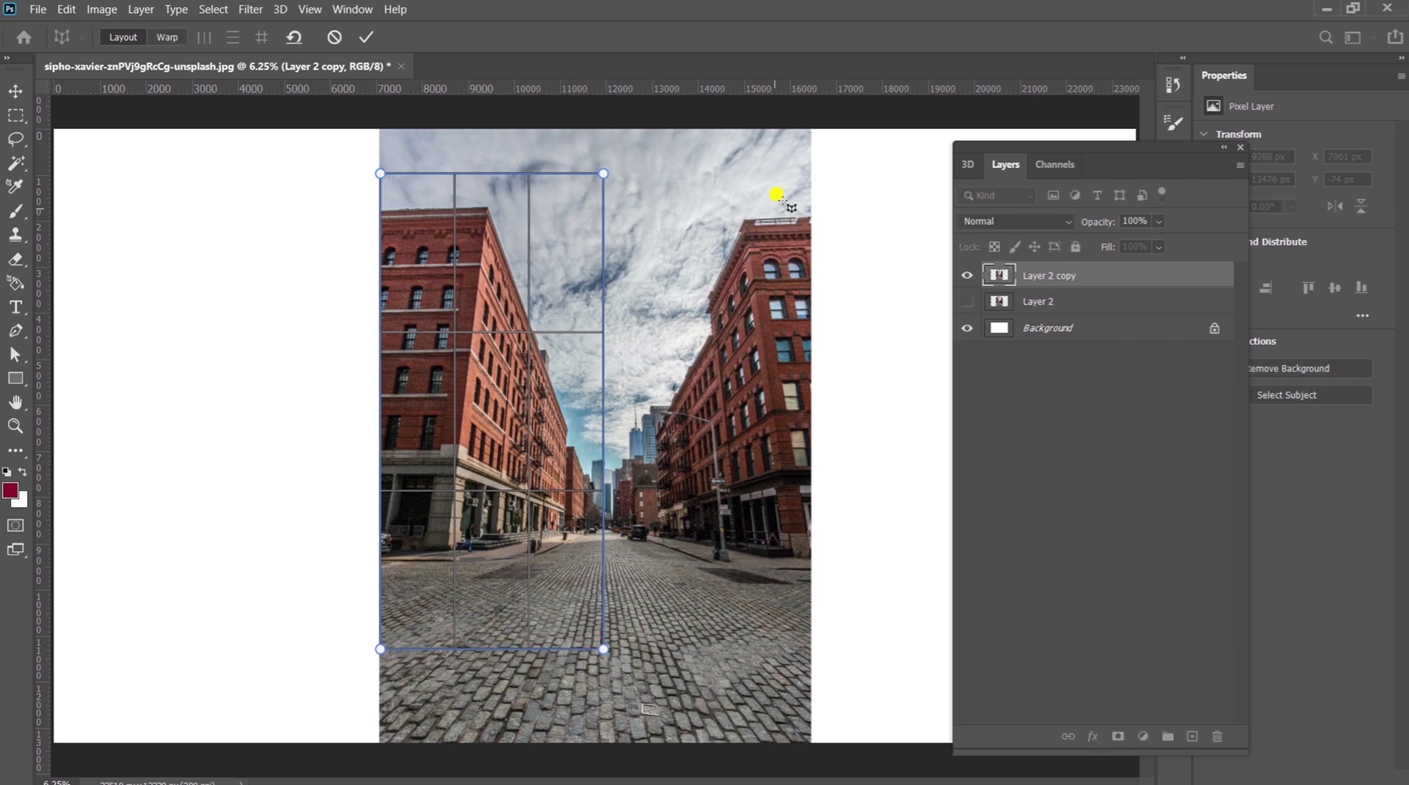
pyautogui.moveTo(611, 163); pyautogui.dragTo(767, 544)
pyautogui.moveTo(766, 595)
pyautogui.mouseDown()
pyautogui.moveTo(778, 631)
pyautogui.moveTo(808, 649)
pyautogui.mouseUp()
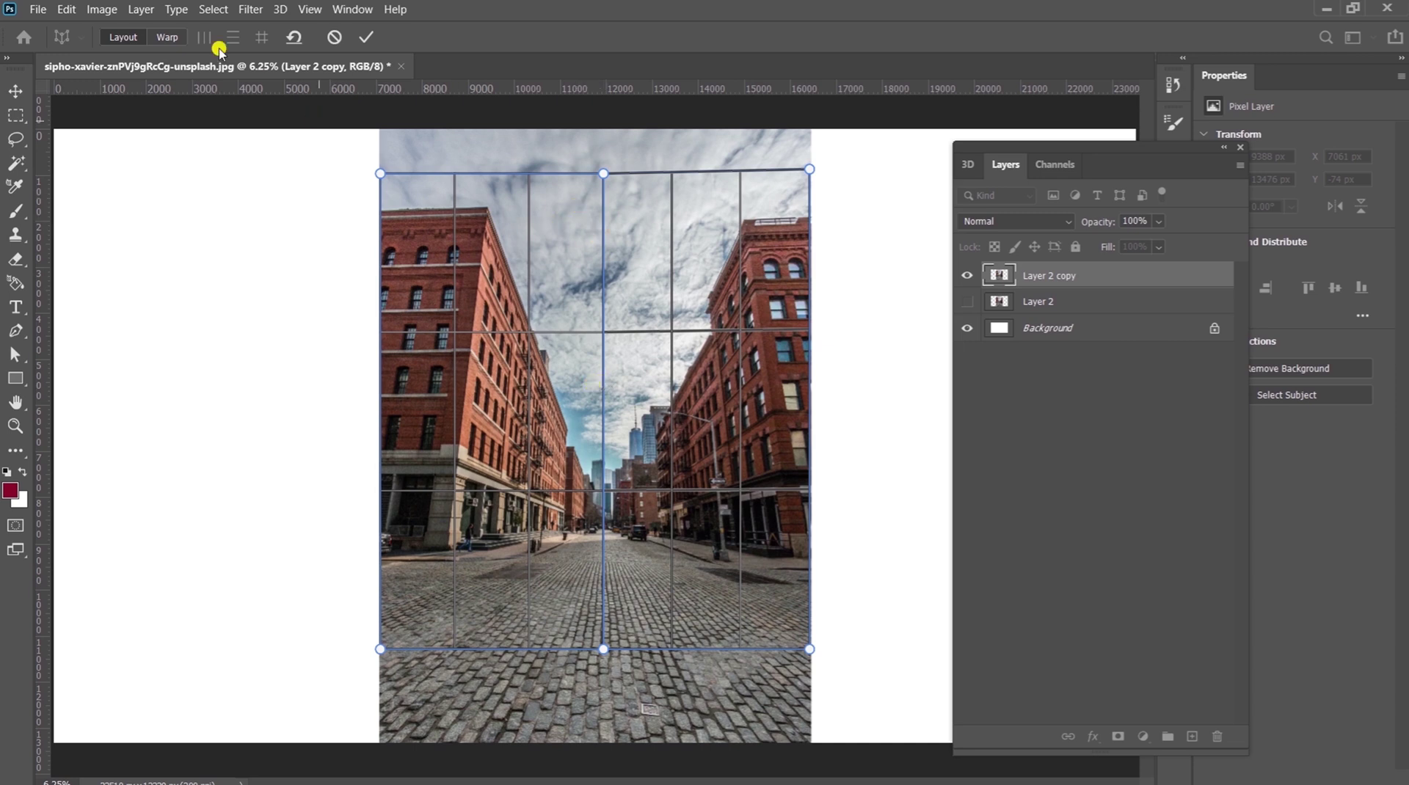
# Step: In Warp mode, pull the top-left corner outward and place a guide on the left building's corner
pyautogui.click(168, 38)
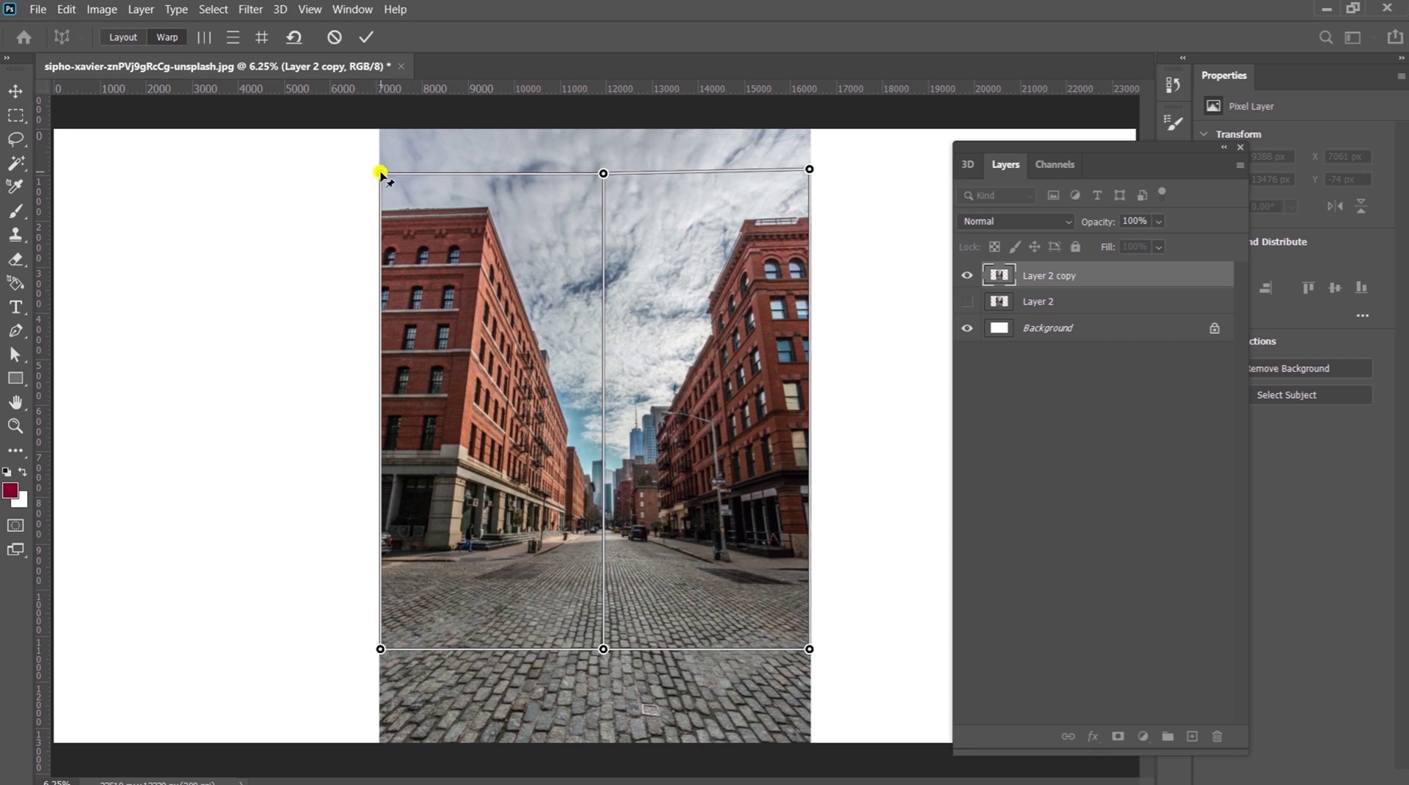
pyautogui.moveTo(380, 174); pyautogui.dragTo(293, 181)
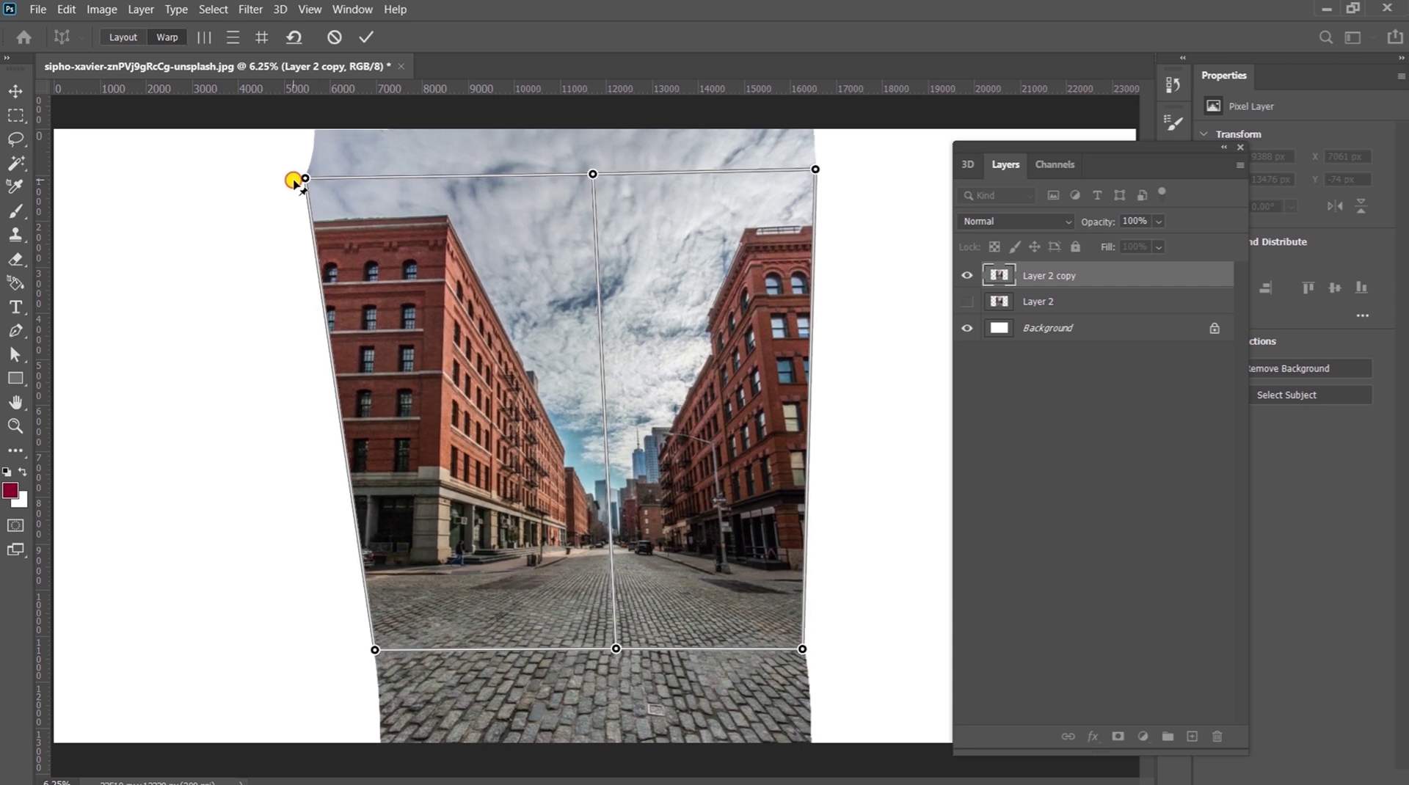
pyautogui.moveTo(46, 261); pyautogui.dragTo(442, 297)
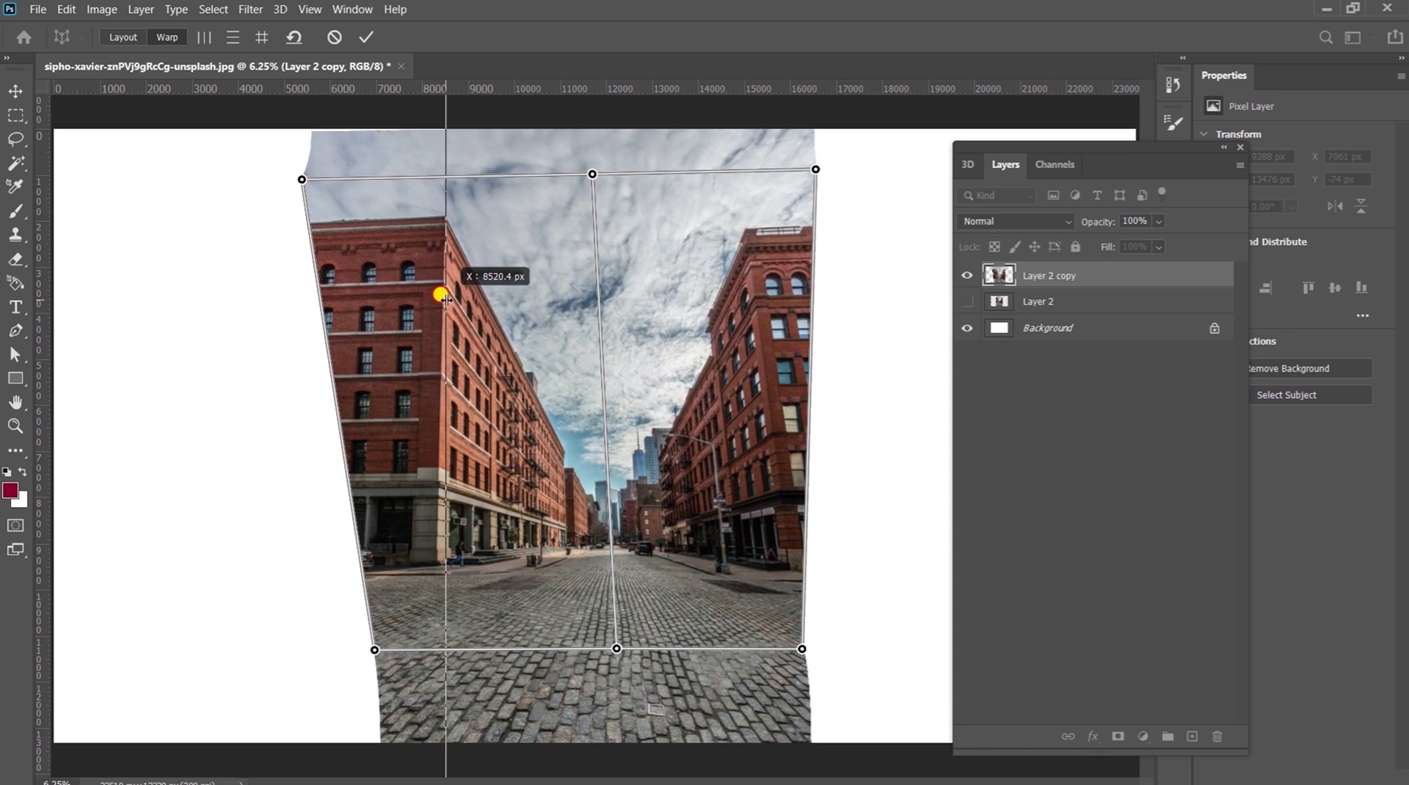
pyautogui.moveTo(446, 299); pyautogui.dragTo(443, 299)
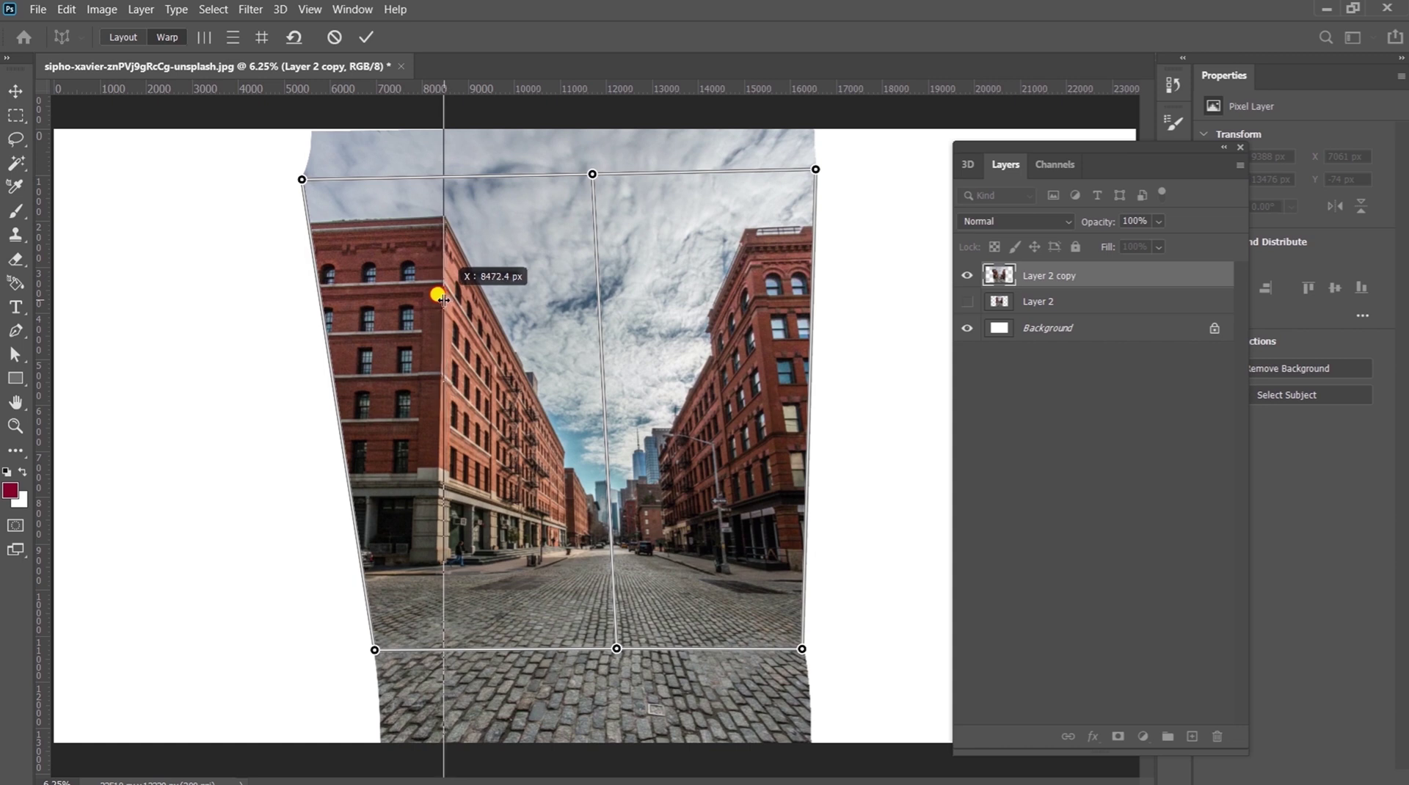
pyautogui.press('Escape')
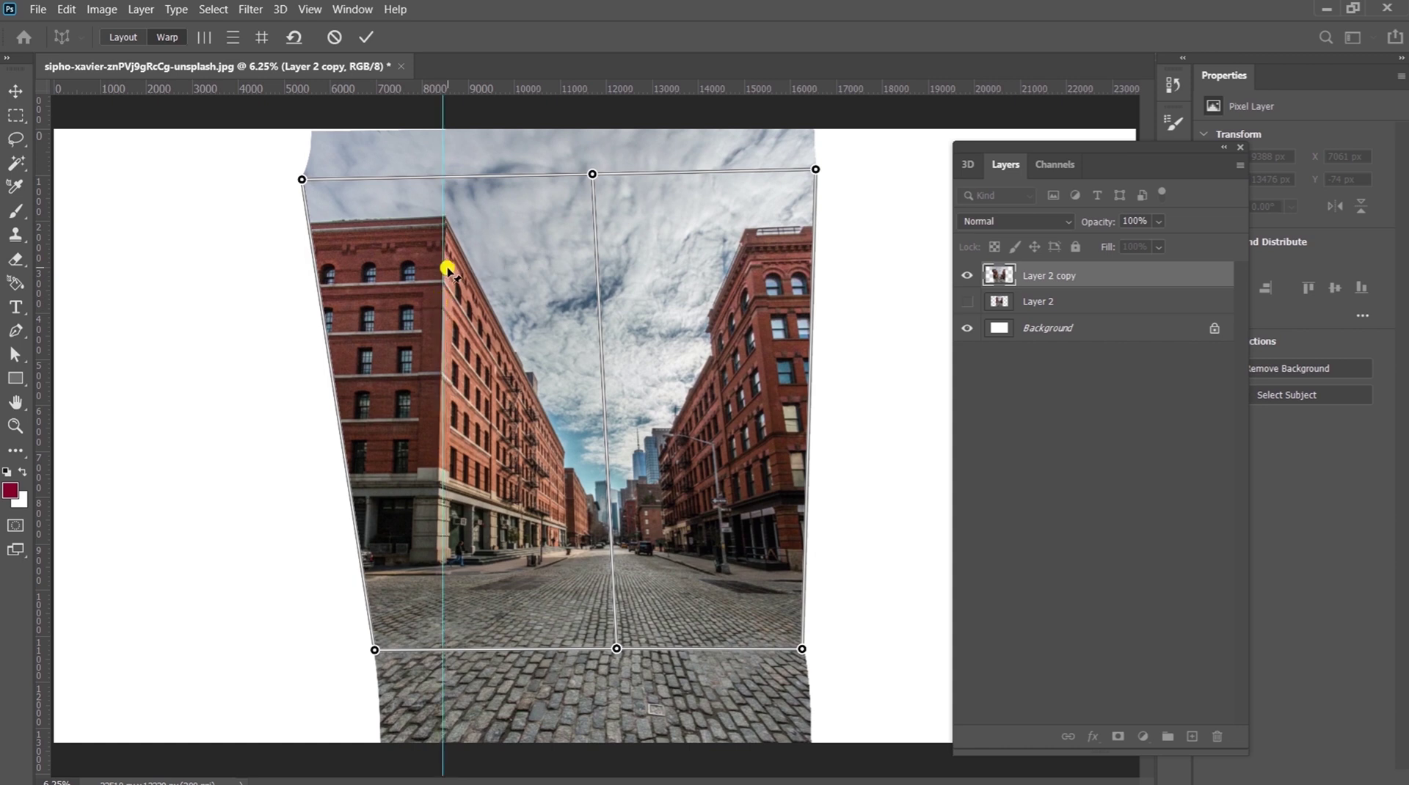
# Step: Add a guide for the right building and adjust the bottom and top-right corners to straighten both
pyautogui.moveTo(40, 378)
pyautogui.mouseDown()
pyautogui.moveTo(786, 412)
pyautogui.moveTo(748, 415)
pyautogui.mouseUp()
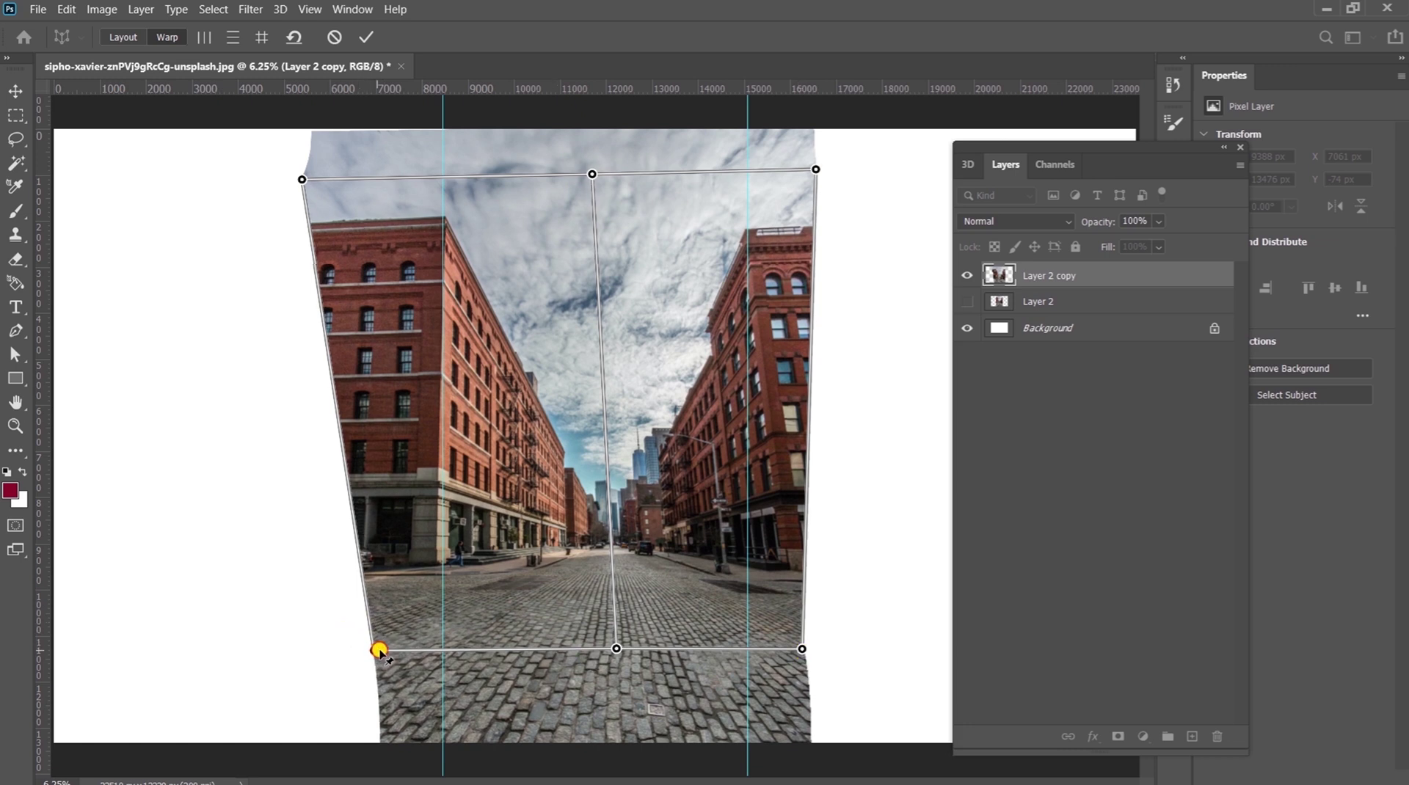
pyautogui.moveTo(374, 651); pyautogui.dragTo(383, 650)
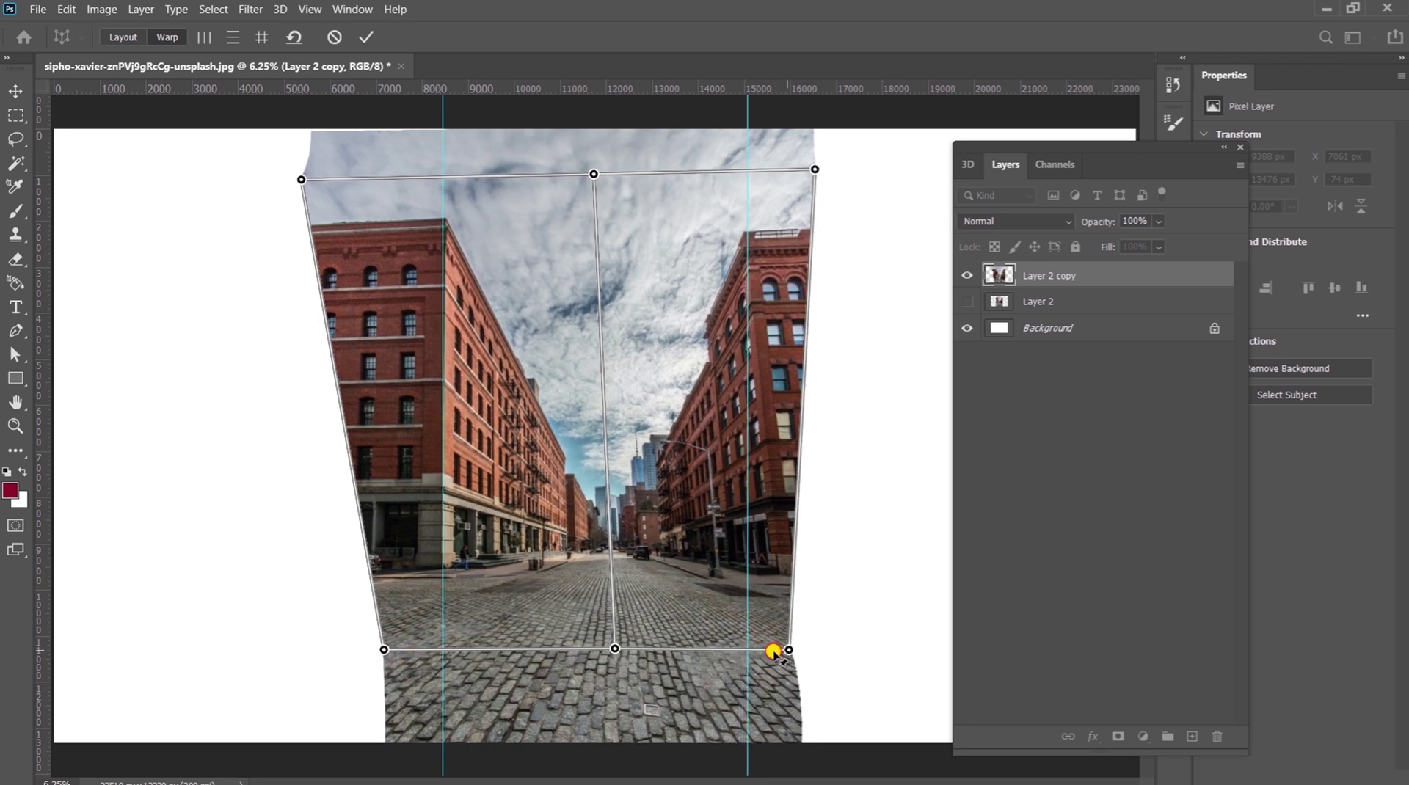
pyautogui.moveTo(792, 651); pyautogui.dragTo(746, 655)
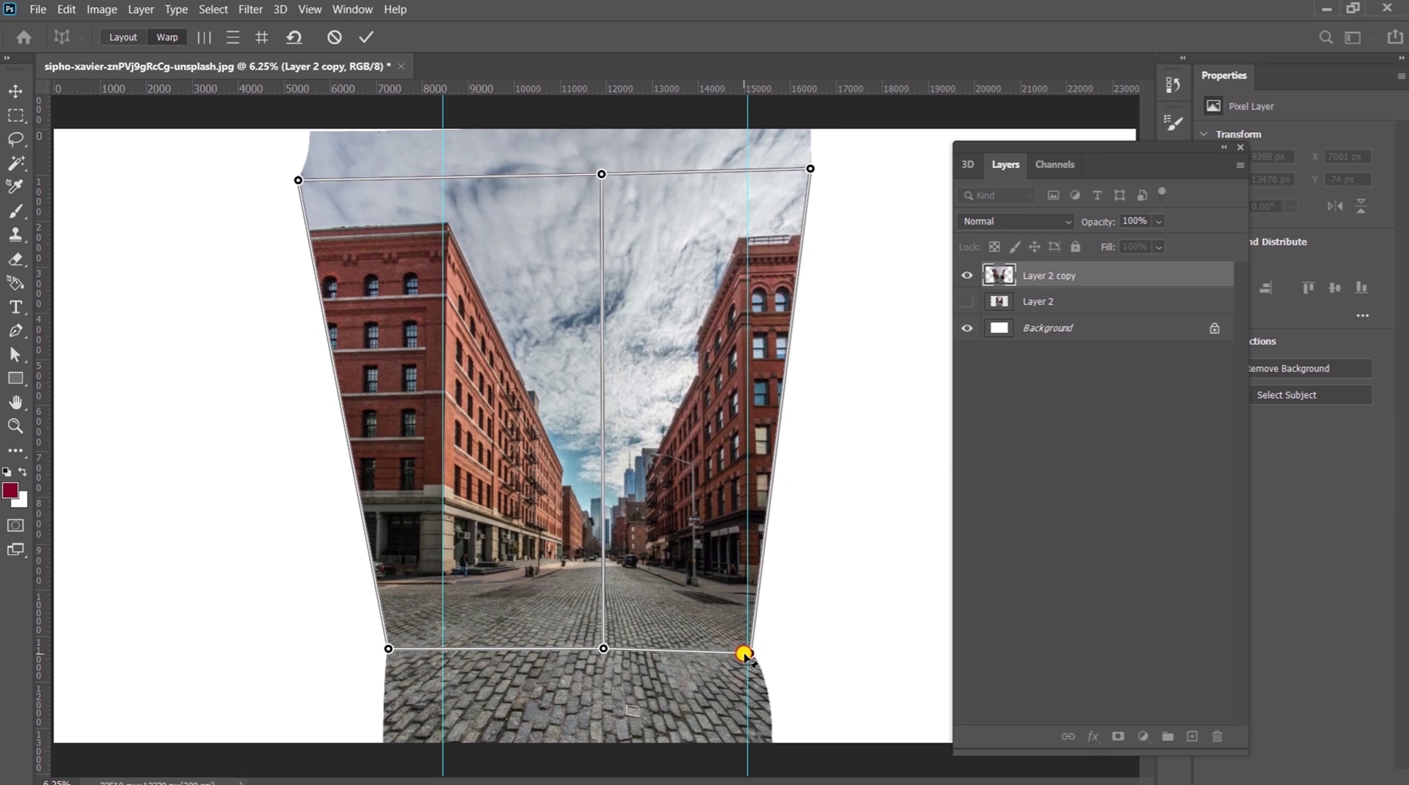
pyautogui.moveTo(746, 654); pyautogui.dragTo(754, 654)
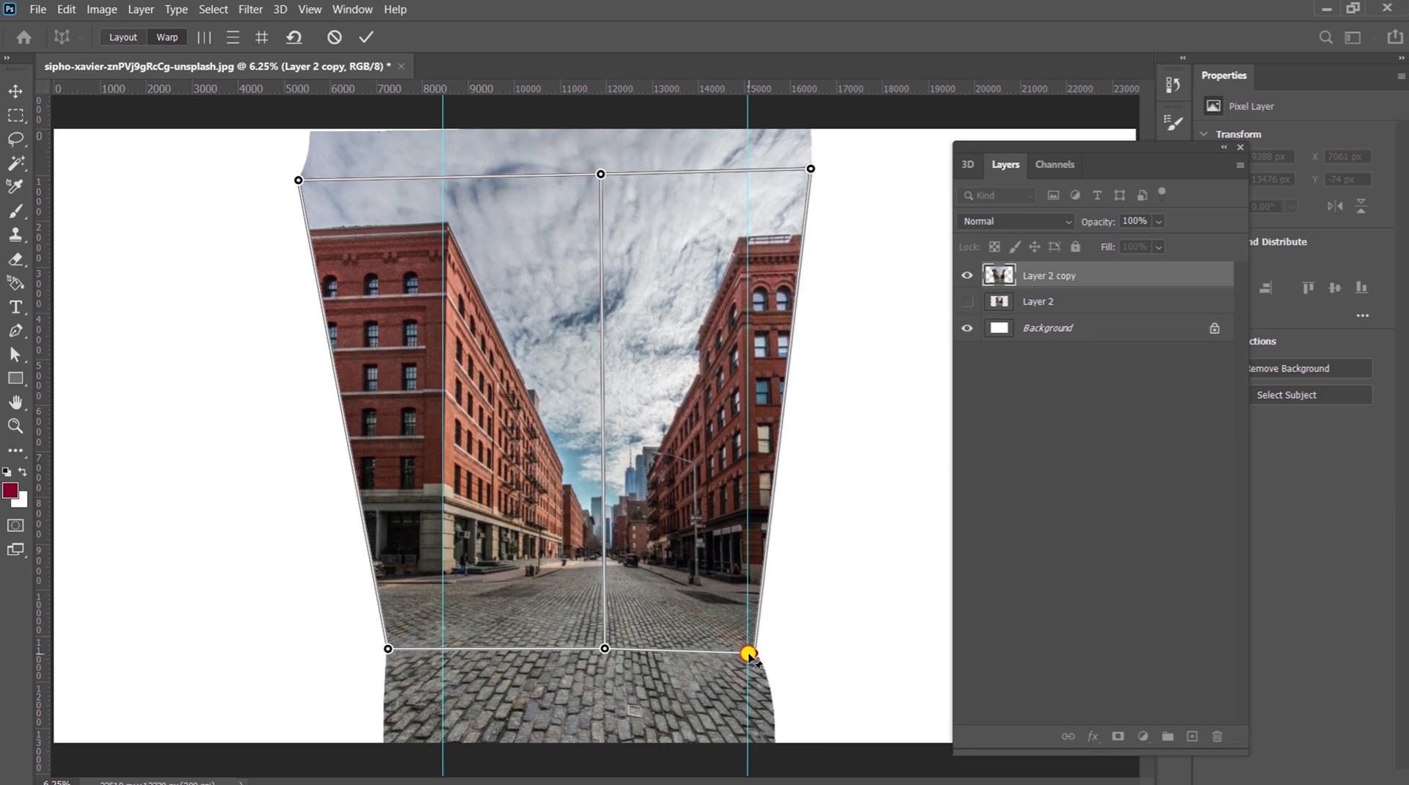
pyautogui.moveTo(811, 169); pyautogui.dragTo(816, 170)
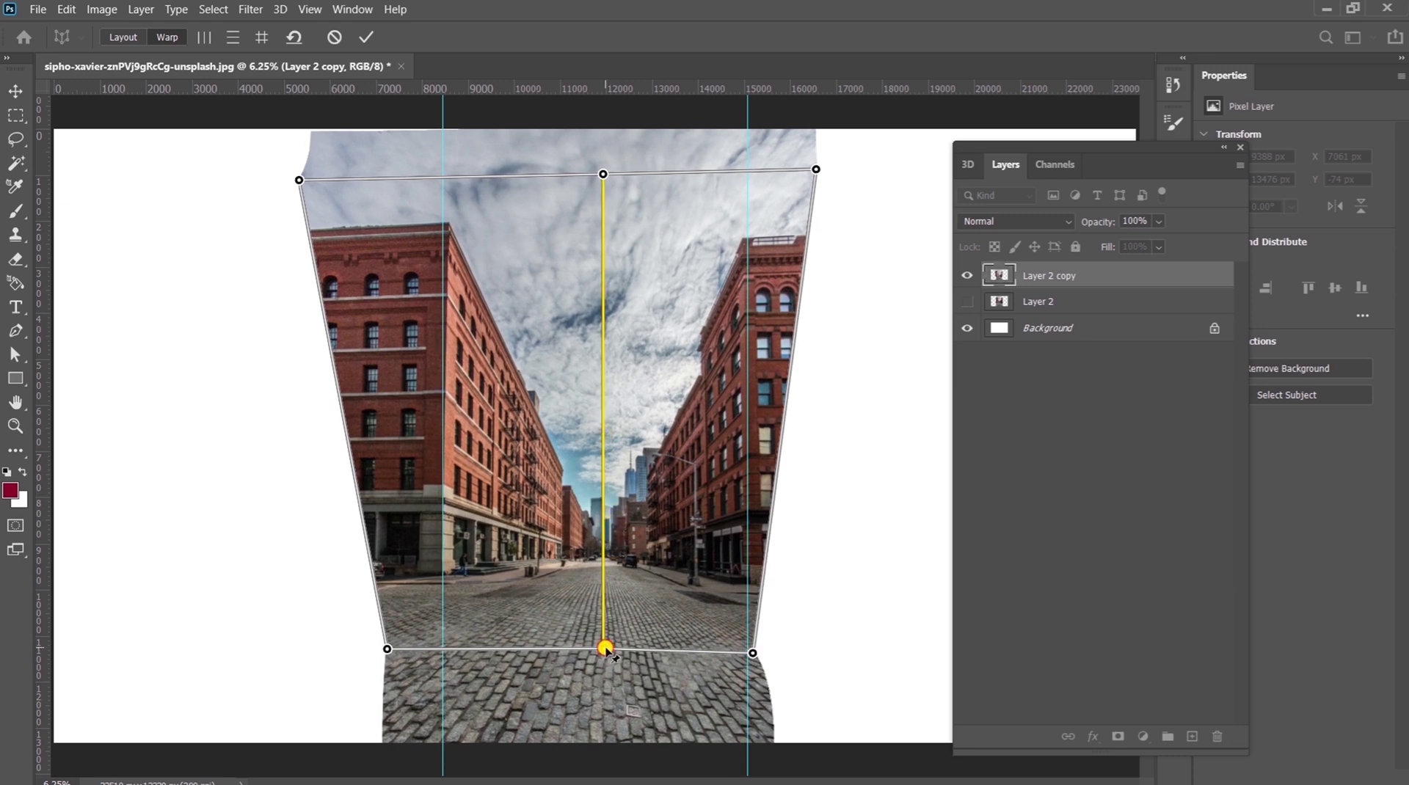
# Step: Shift the warp's middle seam about 20 pixels and commit the perspective warp on Layer 2 copy
pyautogui.moveTo(605, 649); pyautogui.dragTo(590, 649)
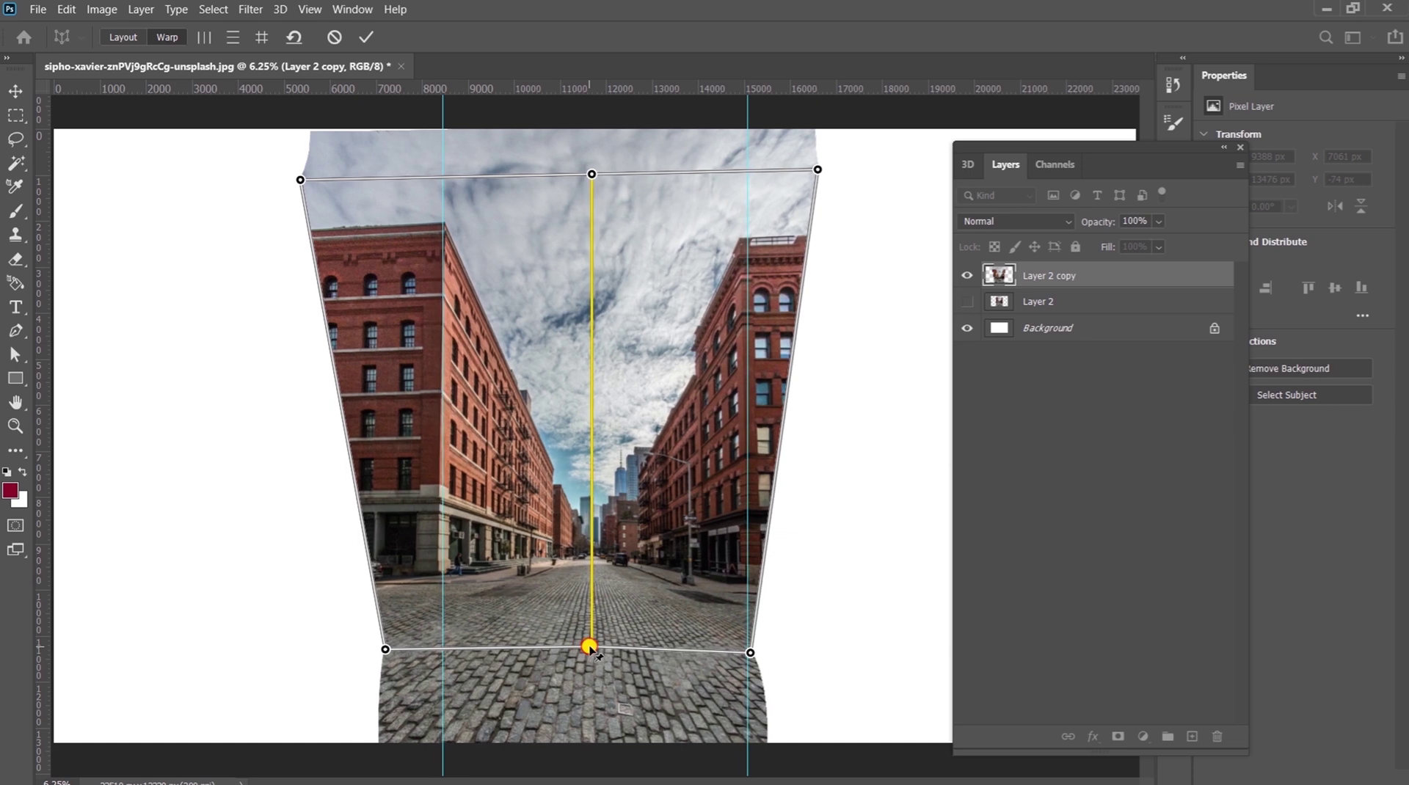
pyautogui.moveTo(590, 649); pyautogui.dragTo(588, 649)
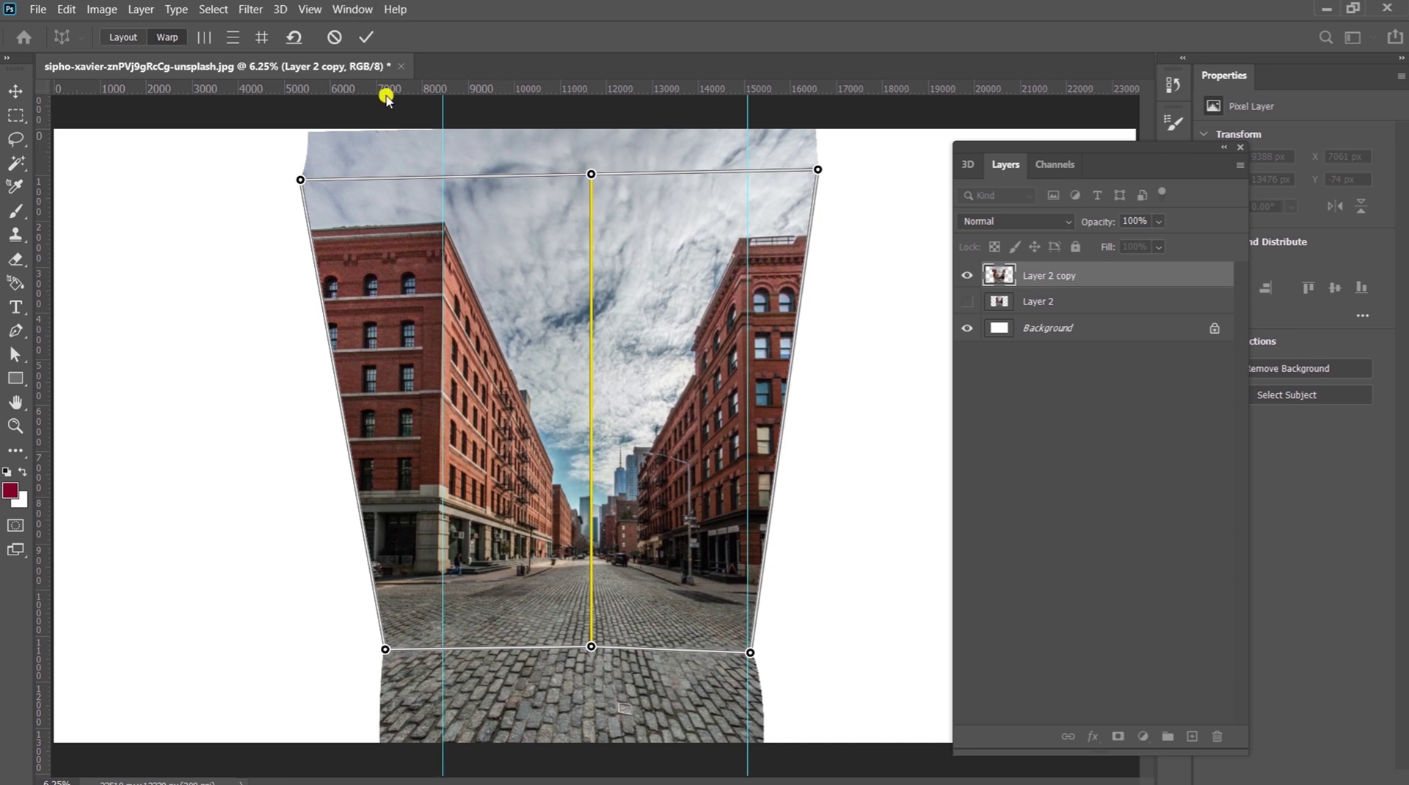
pyautogui.click(367, 37)
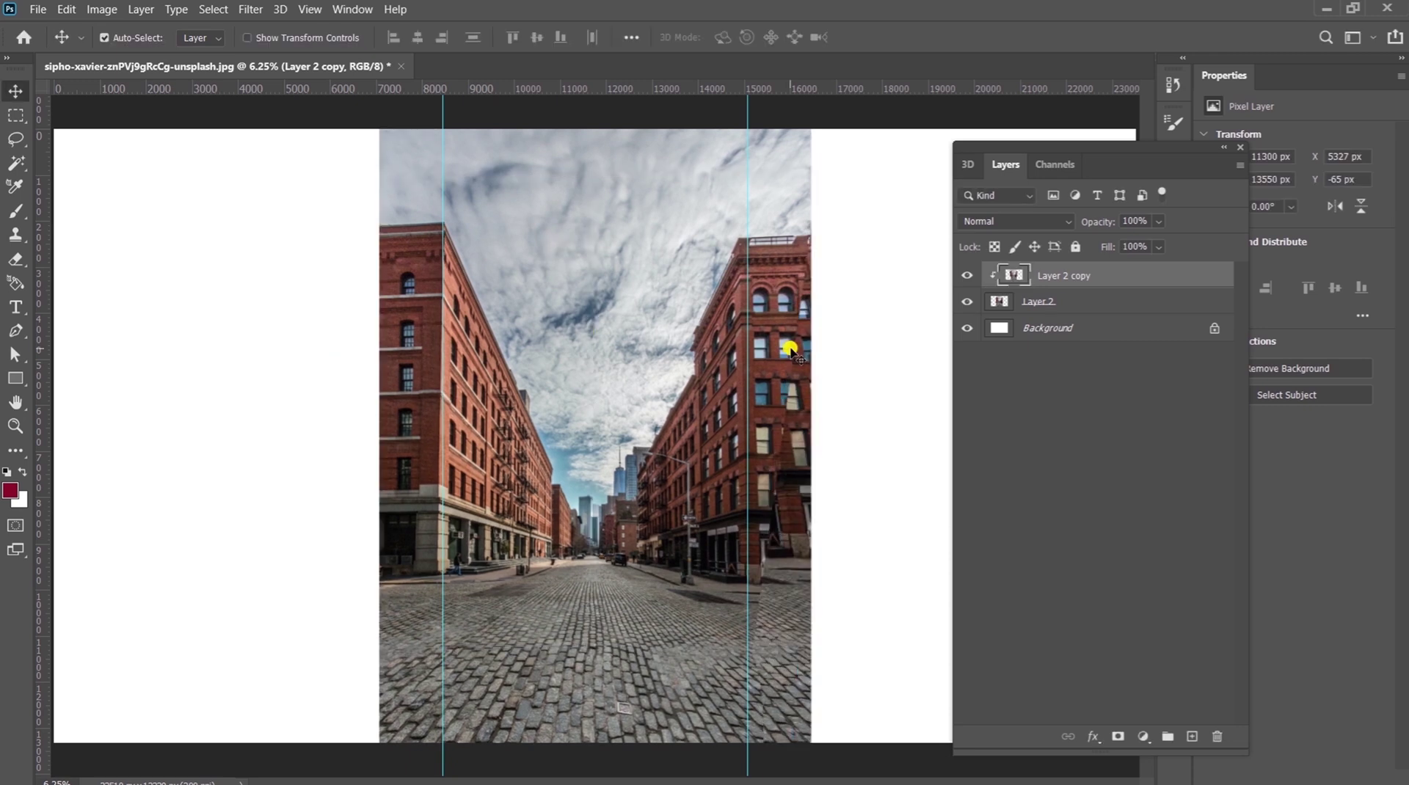
# Step: Free-transform Layer 2 copy to about 117% width, skewing both top corners outward slightly
pyautogui.hotkey('ctrl', 't')
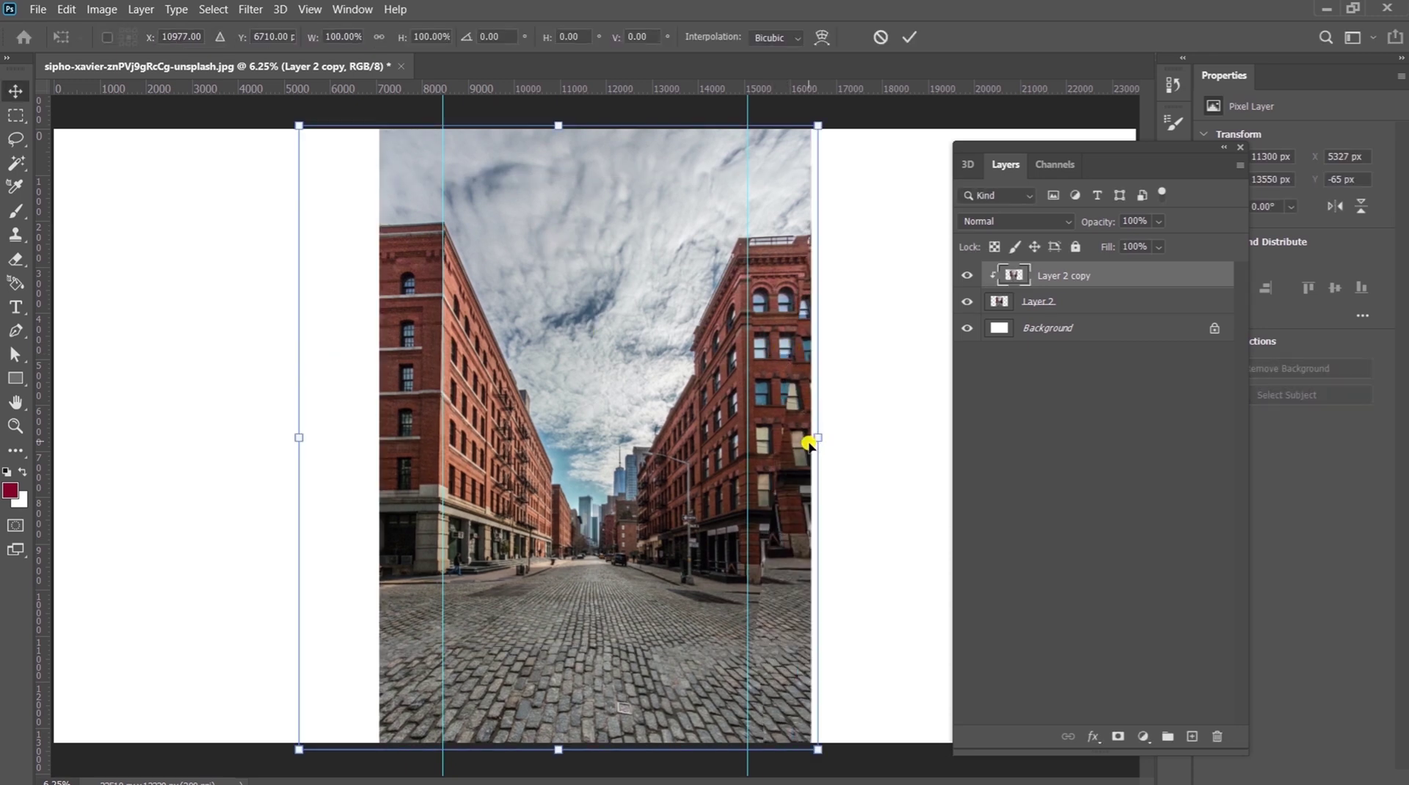
pyautogui.moveTo(816, 441); pyautogui.dragTo(857, 440)
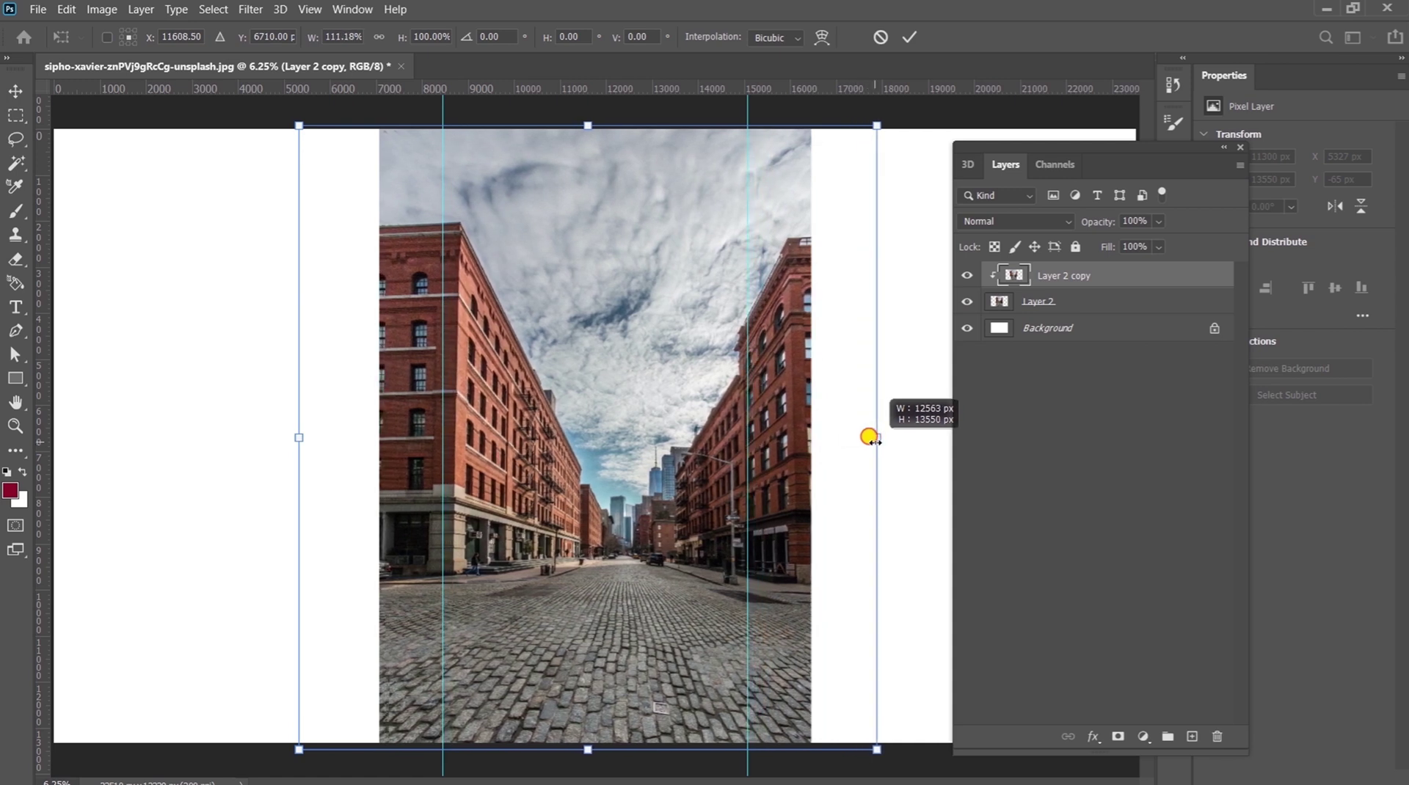
pyautogui.moveTo(854, 439); pyautogui.dragTo(872, 437)
pyautogui.moveTo(299, 437); pyautogui.dragTo(289, 434)
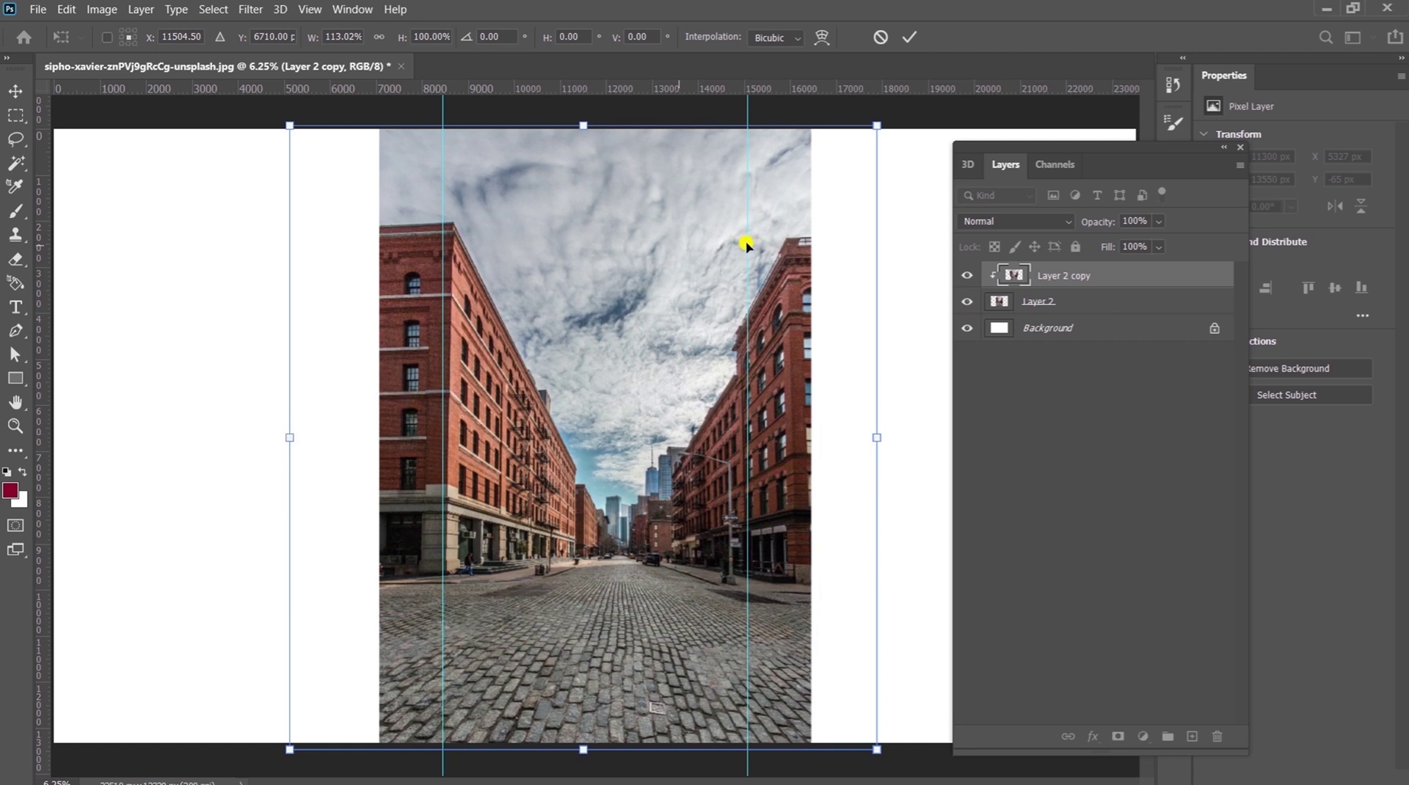
pyautogui.moveTo(877, 127); pyautogui.dragTo(885, 127)
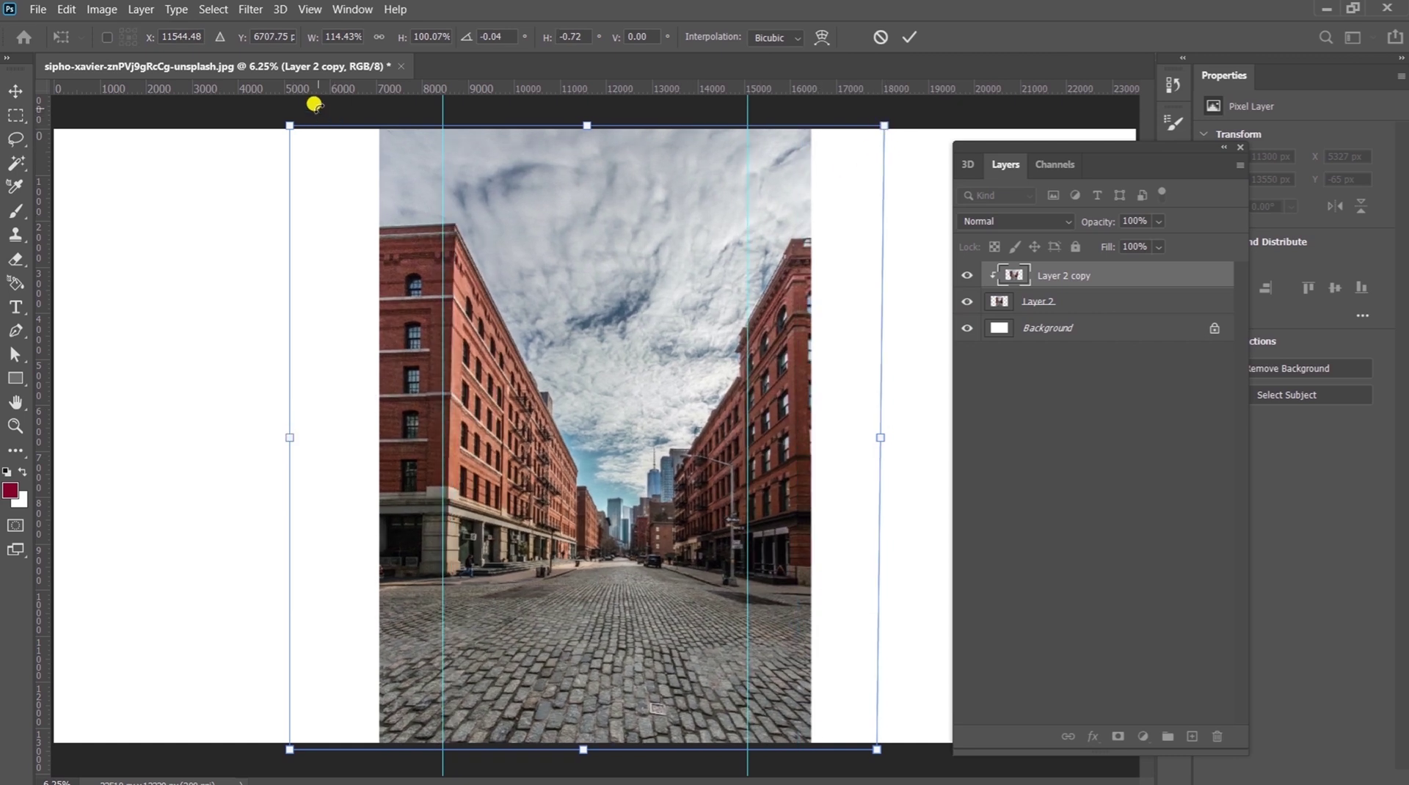
pyautogui.moveTo(286, 126); pyautogui.dragTo(274, 126)
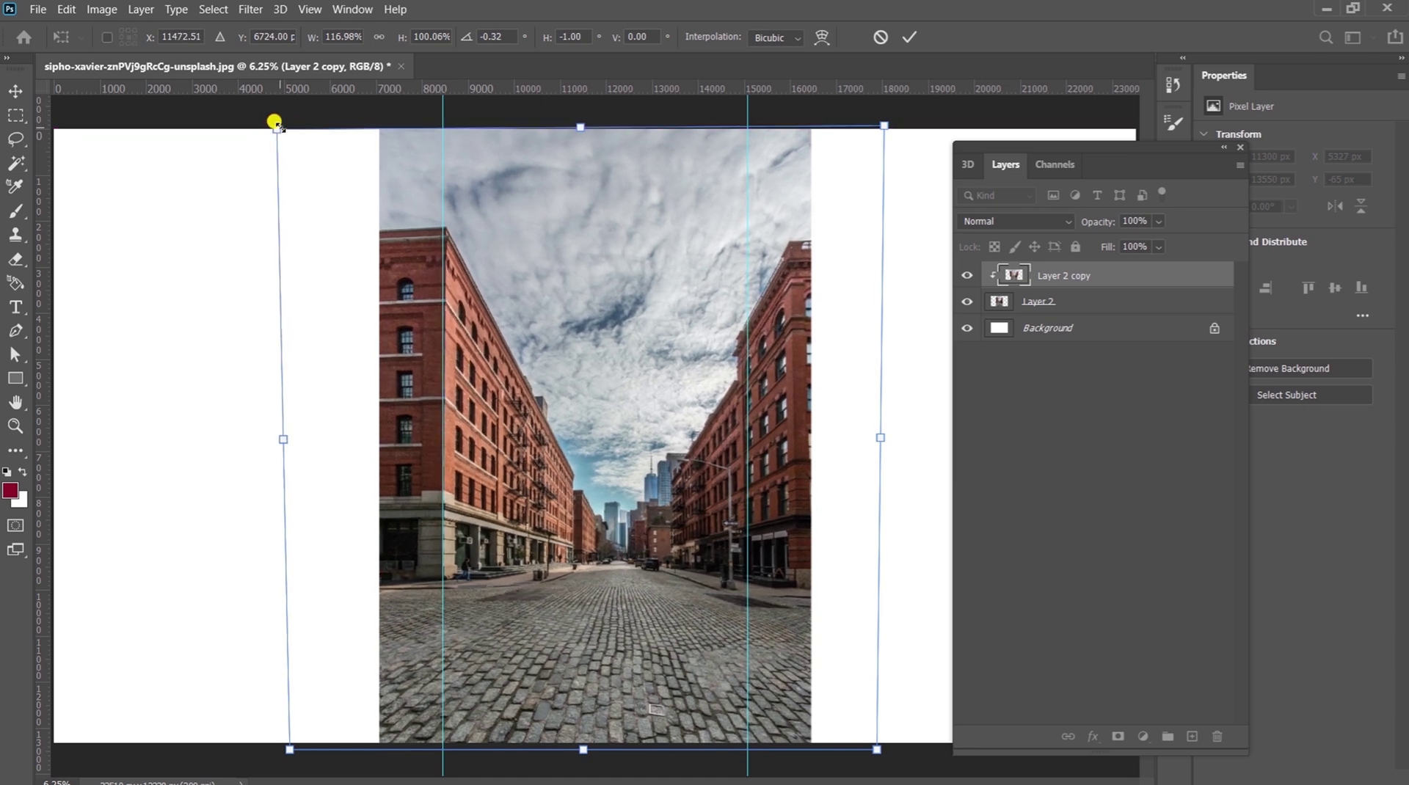
pyautogui.press('Return')
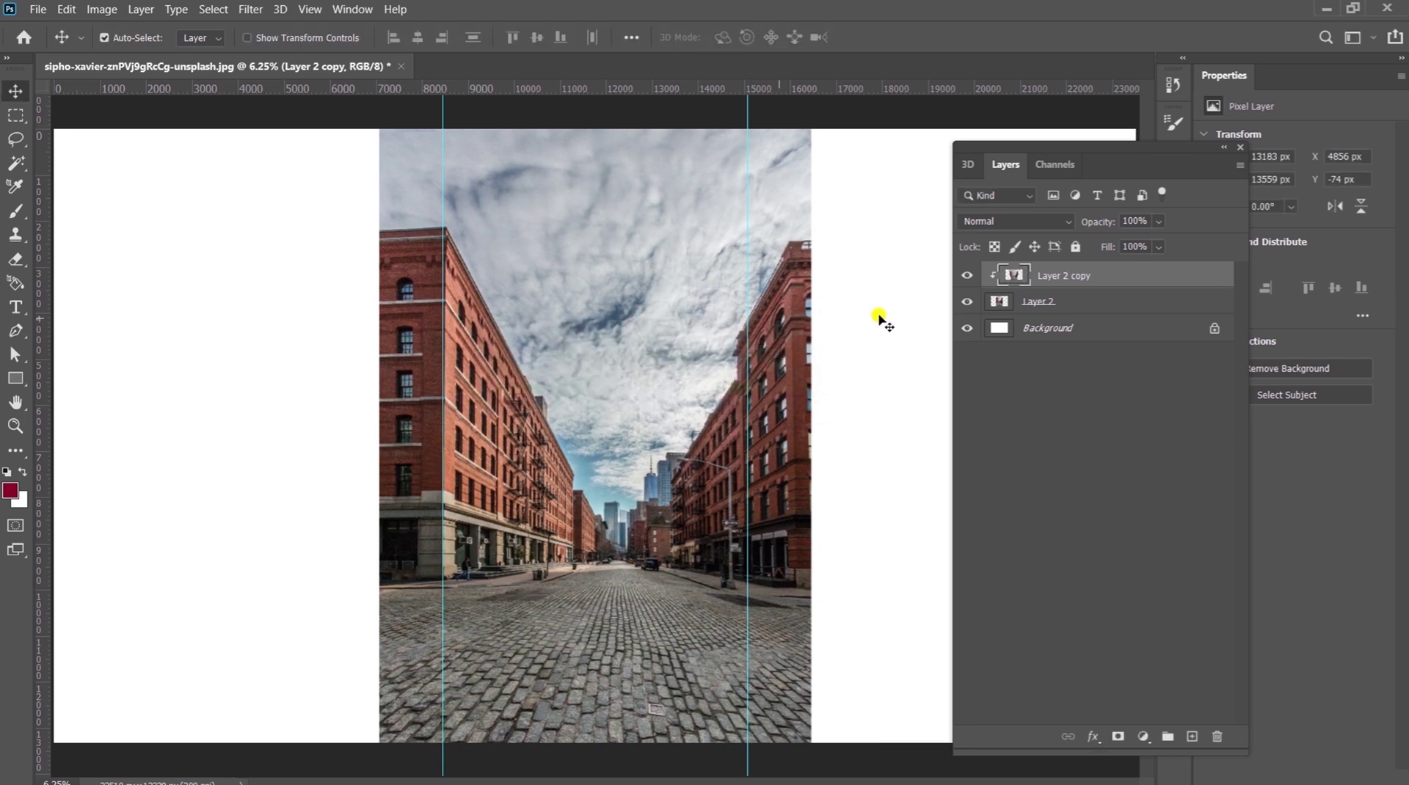
# Step: Toggle Layer 2 copy's visibility twice to compare, then close the floating Layers panel
pyautogui.click(967, 276)
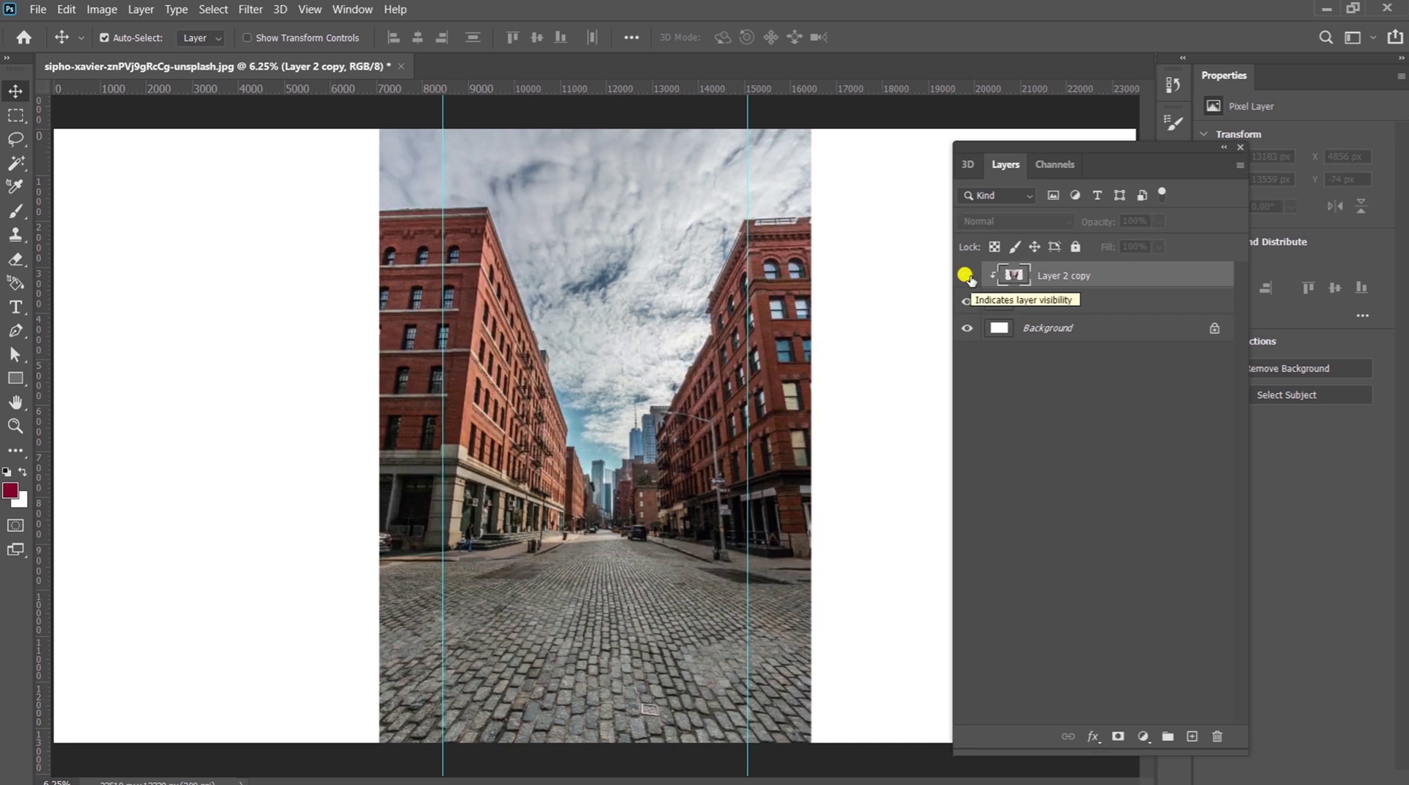
pyautogui.click(966, 276)
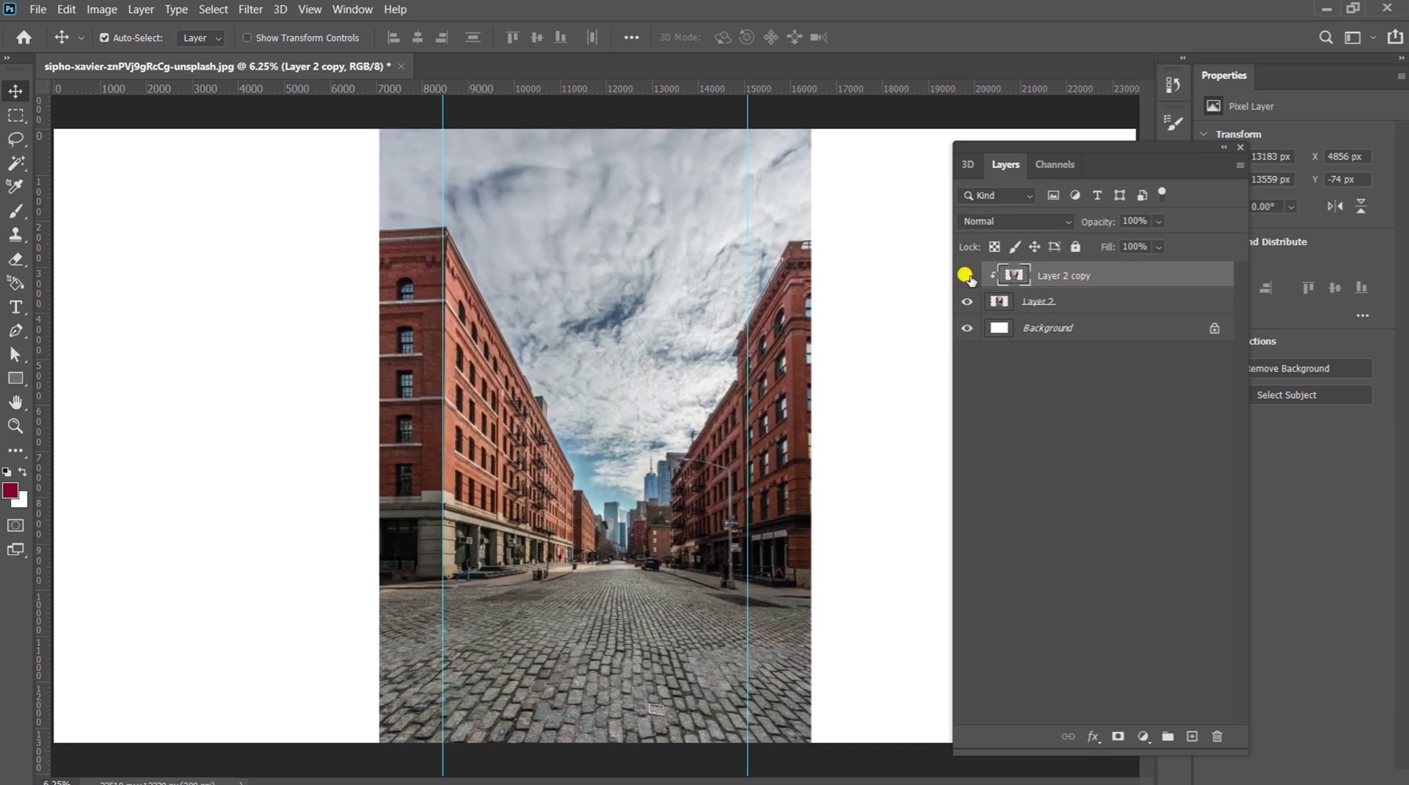
pyautogui.click(966, 276)
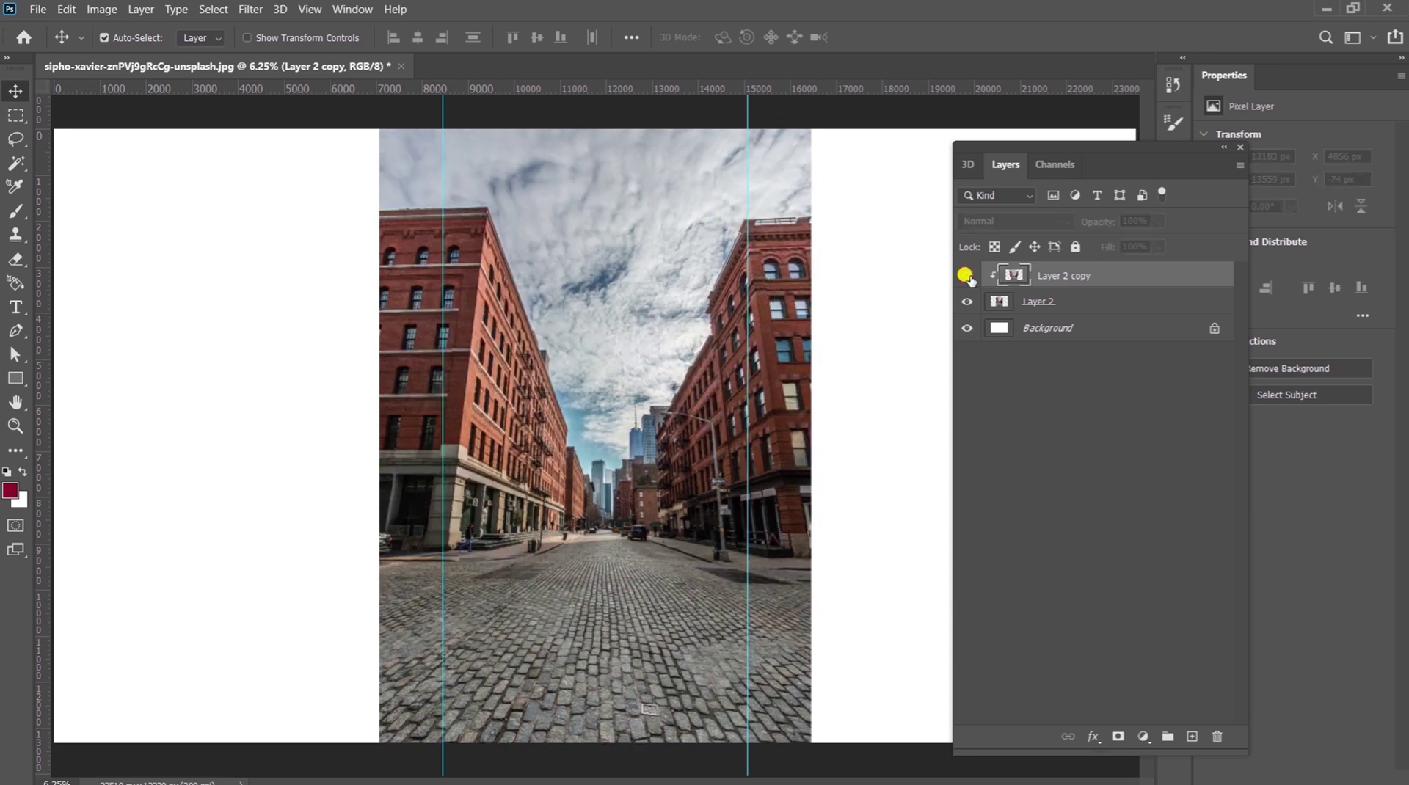
pyautogui.click(967, 276)
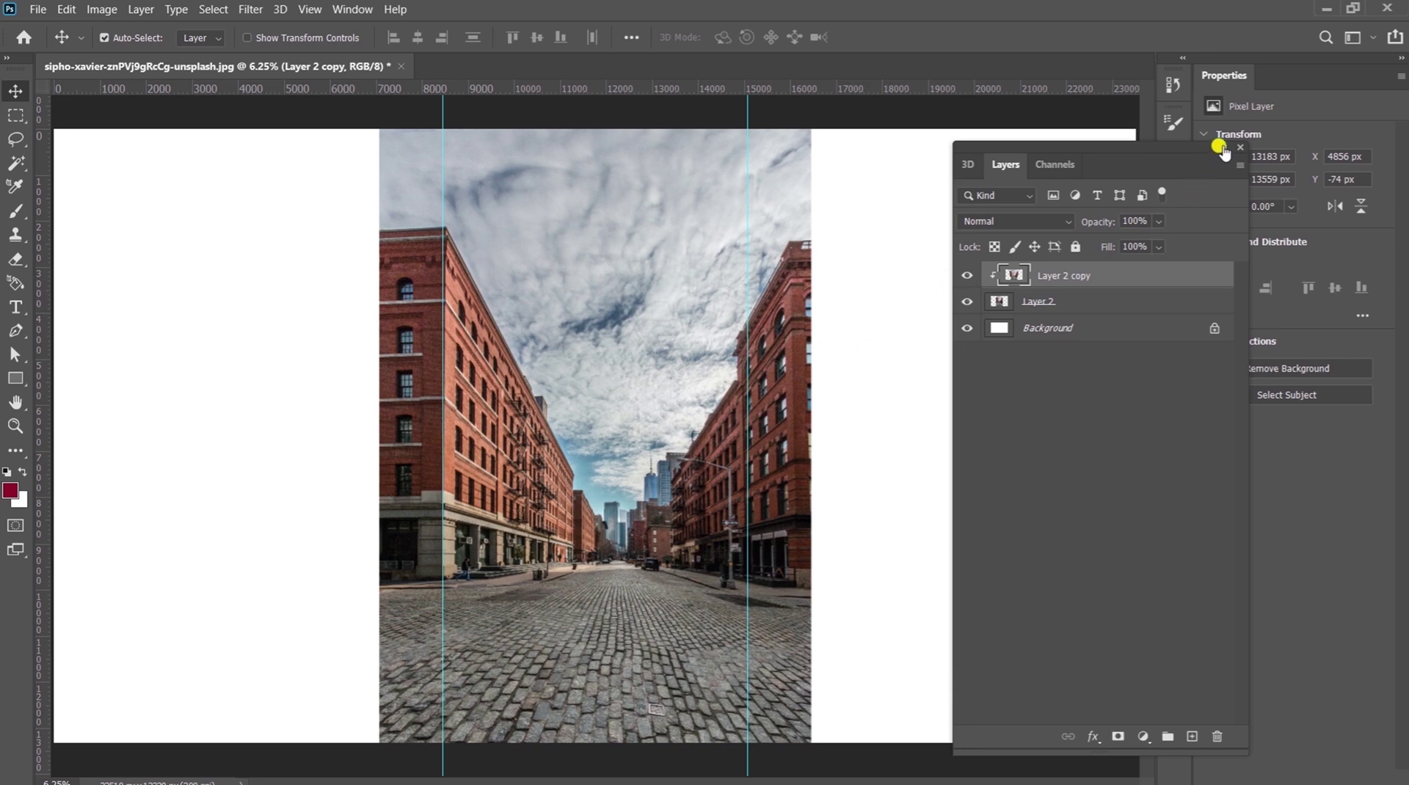
pyautogui.click(1223, 148)
pyautogui.click(1032, 147)
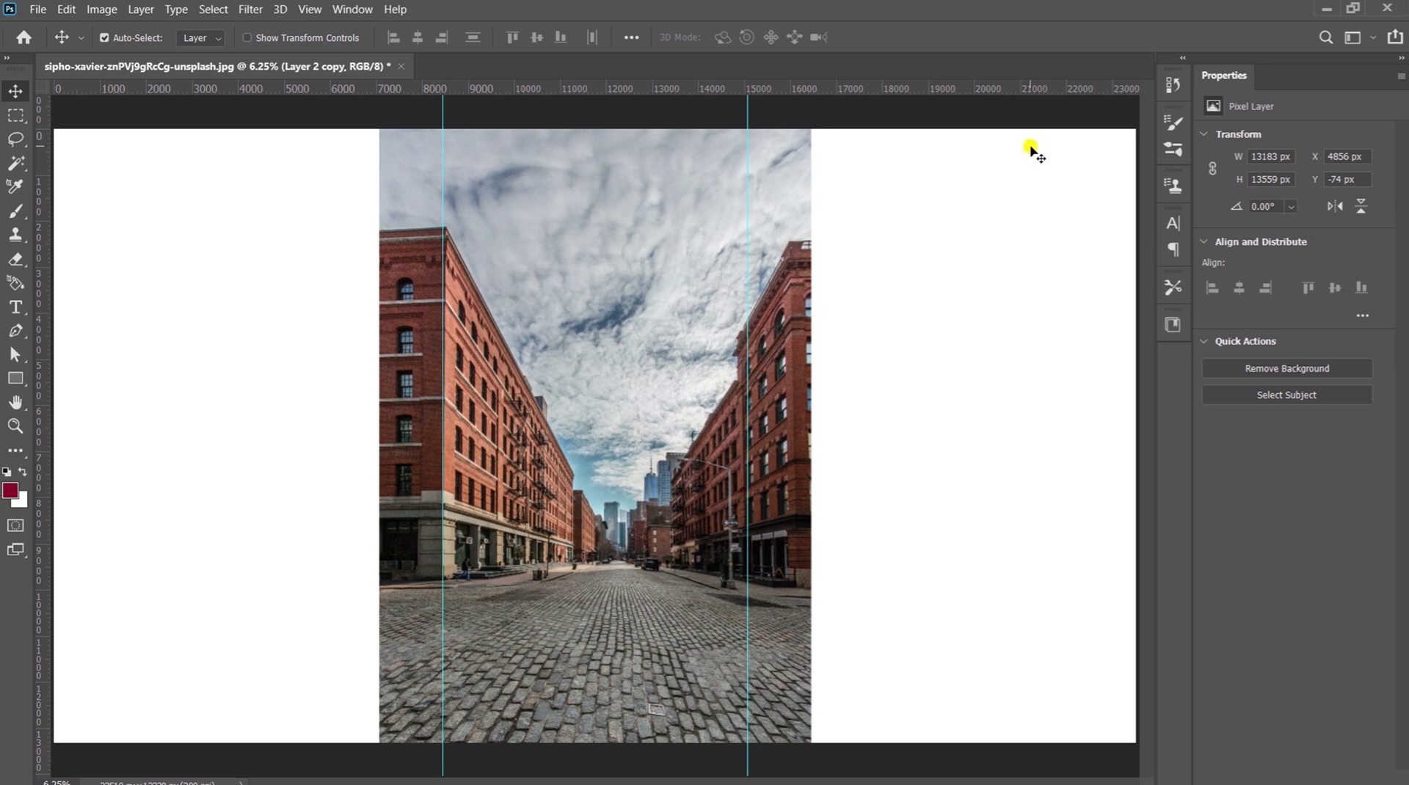